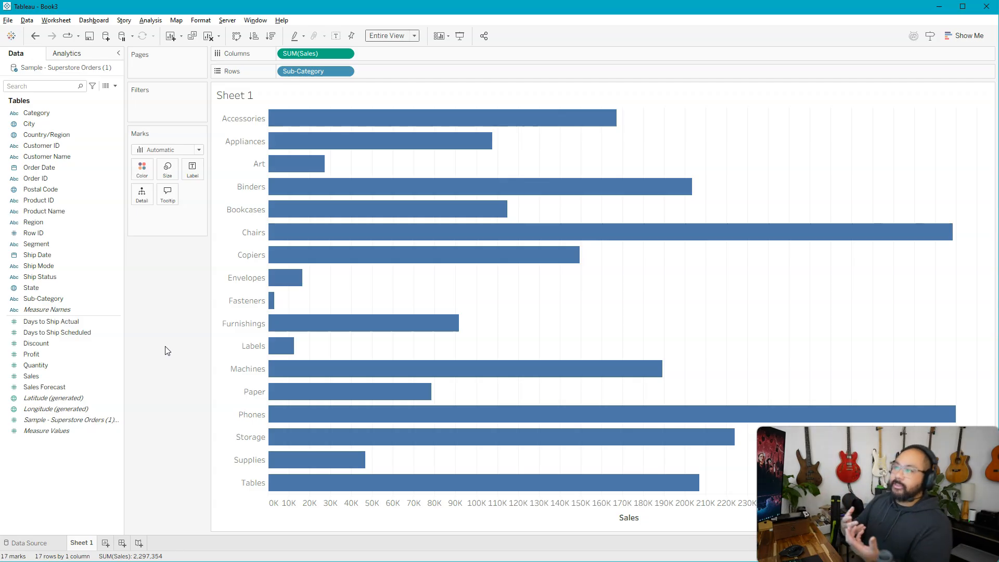
Step: Add Sub-Category as a filter, show its Top options, and move the filter dialog aside so the chart is visible
{"action": "left_click", "coordinate": [166, 235]}
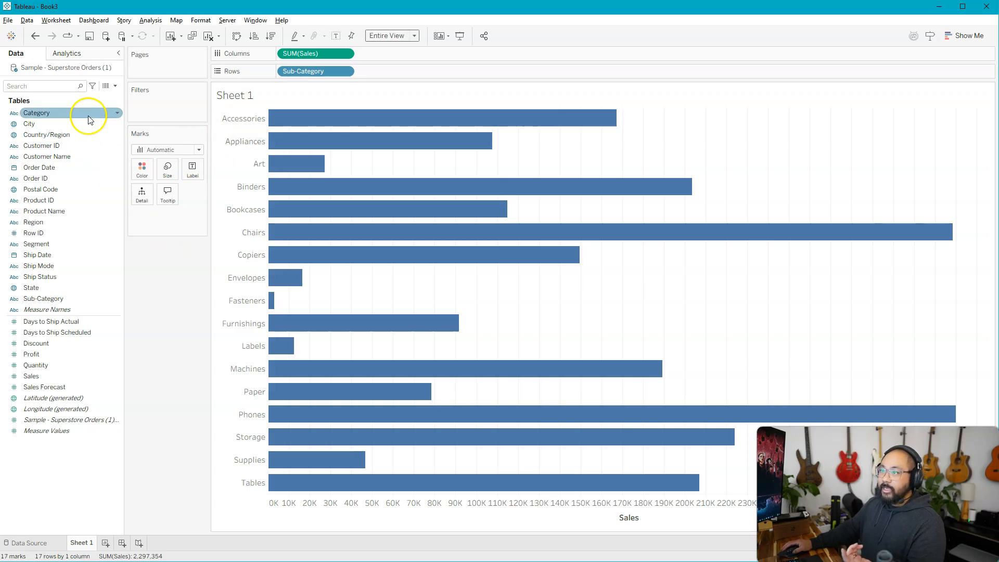
{"action": "left_click_drag", "start_coordinate": [43, 299], "coordinate": [162, 101]}
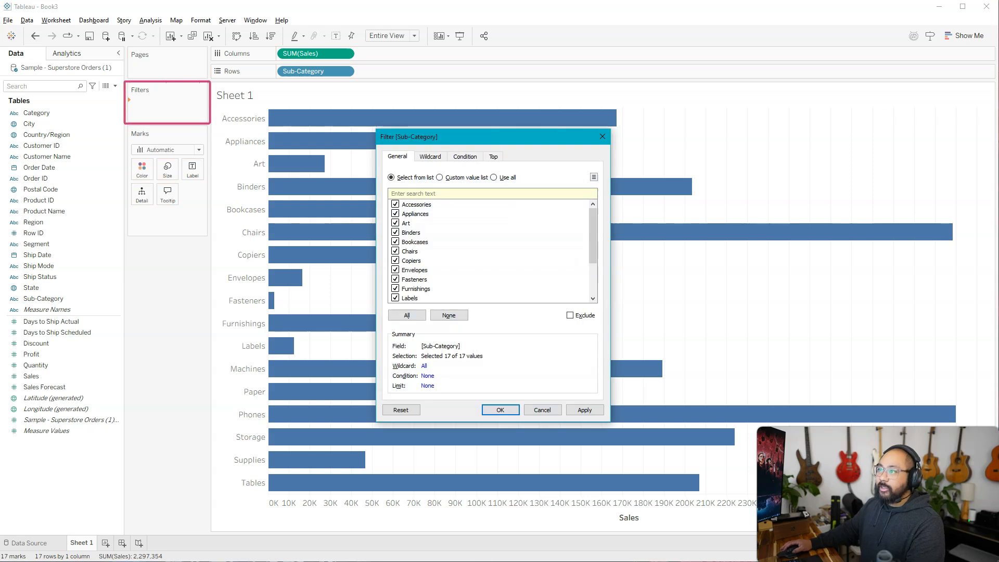
{"action": "left_click", "coordinate": [396, 204]}
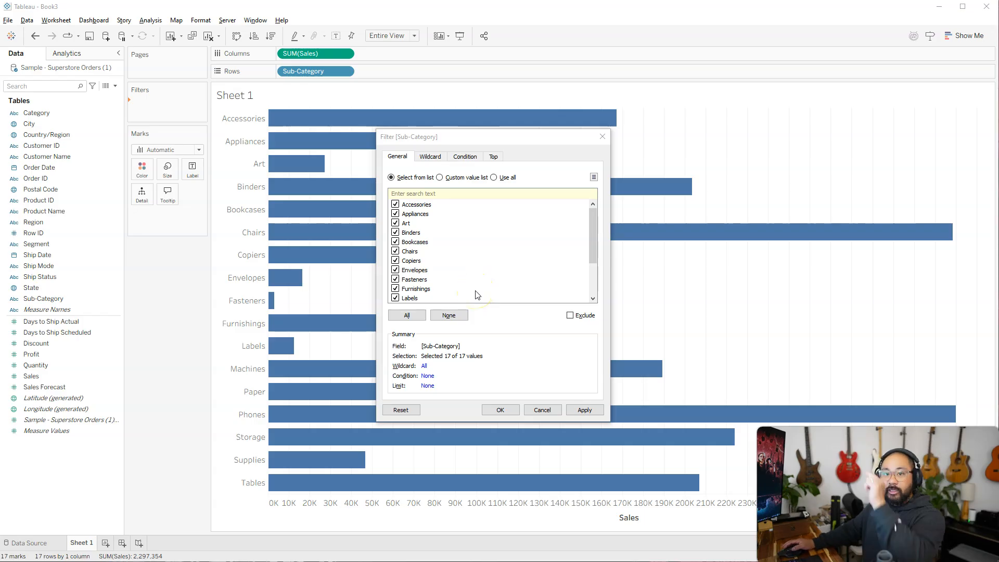
{"action": "left_click", "coordinate": [426, 162]}
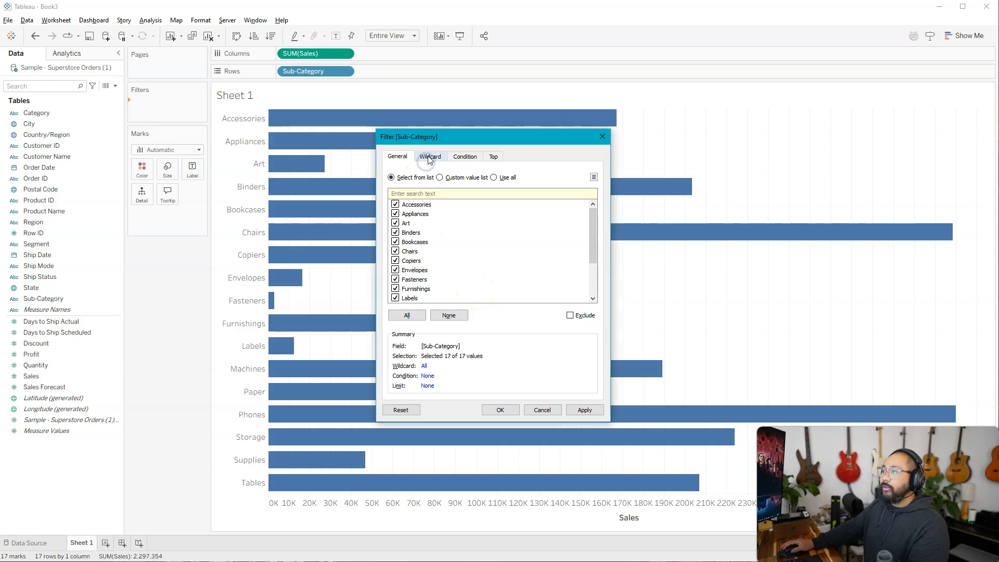
{"action": "left_click", "coordinate": [493, 156]}
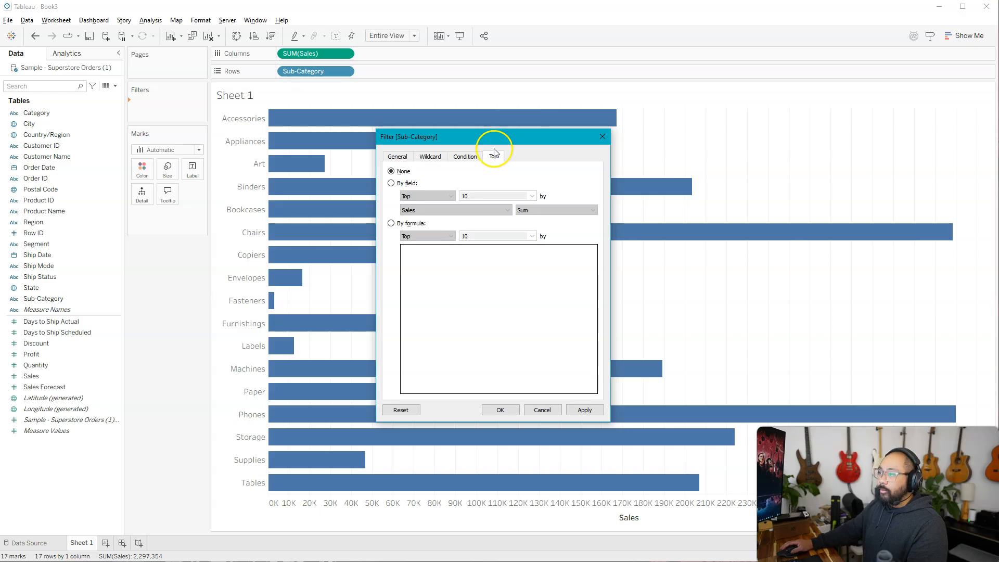
{"action": "left_click_drag", "start_coordinate": [500, 134], "coordinate": [854, 71]}
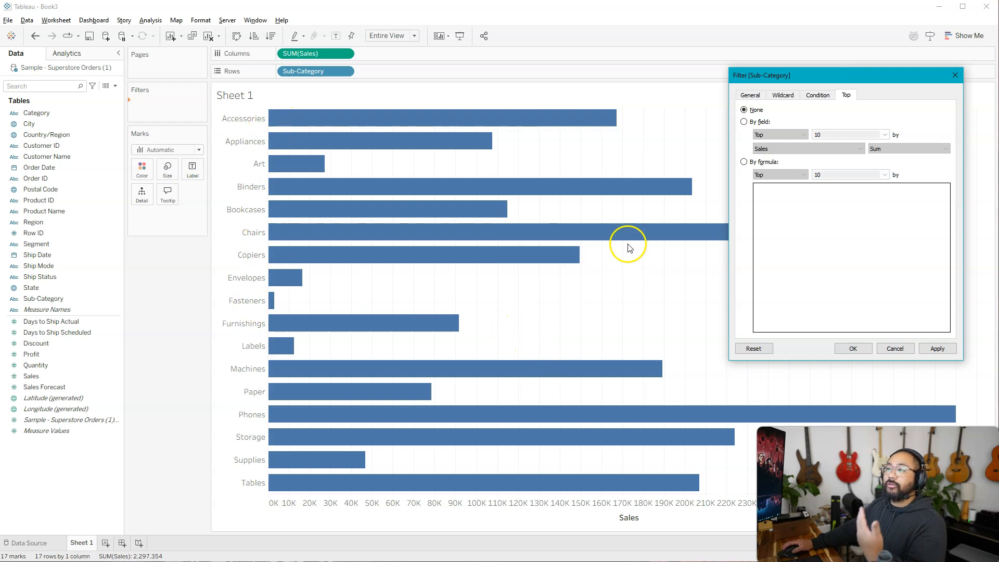
Step: Limit the Sub-Category filter by field to the top 10 by sum of Sales and confirm it
{"action": "left_click", "coordinate": [744, 122]}
{"action": "left_click", "coordinate": [804, 136]}
{"action": "left_click", "coordinate": [804, 134]}
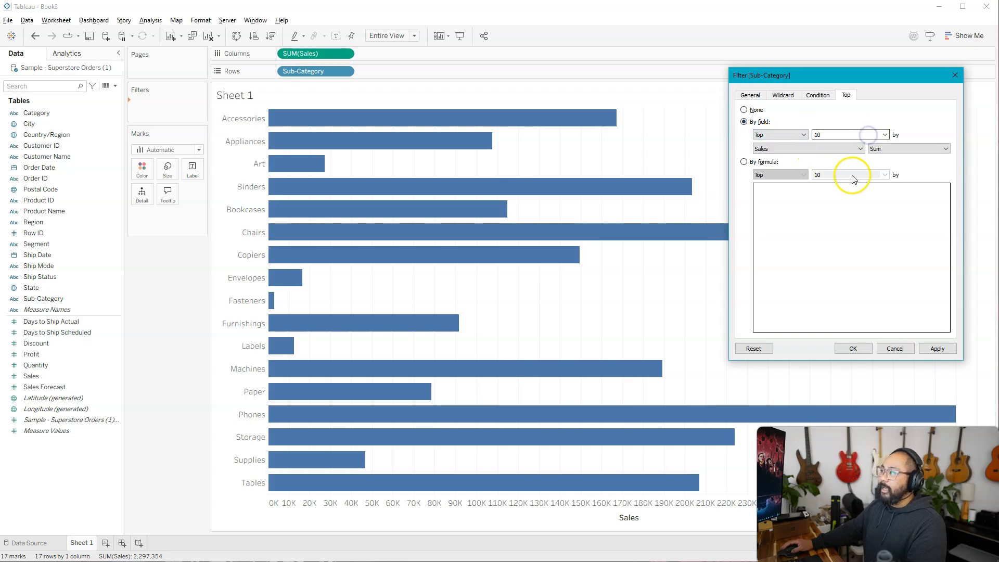
{"action": "left_click", "coordinate": [831, 149]}
{"action": "left_click", "coordinate": [832, 149]}
{"action": "left_click", "coordinate": [913, 149]}
{"action": "left_click", "coordinate": [913, 150]}
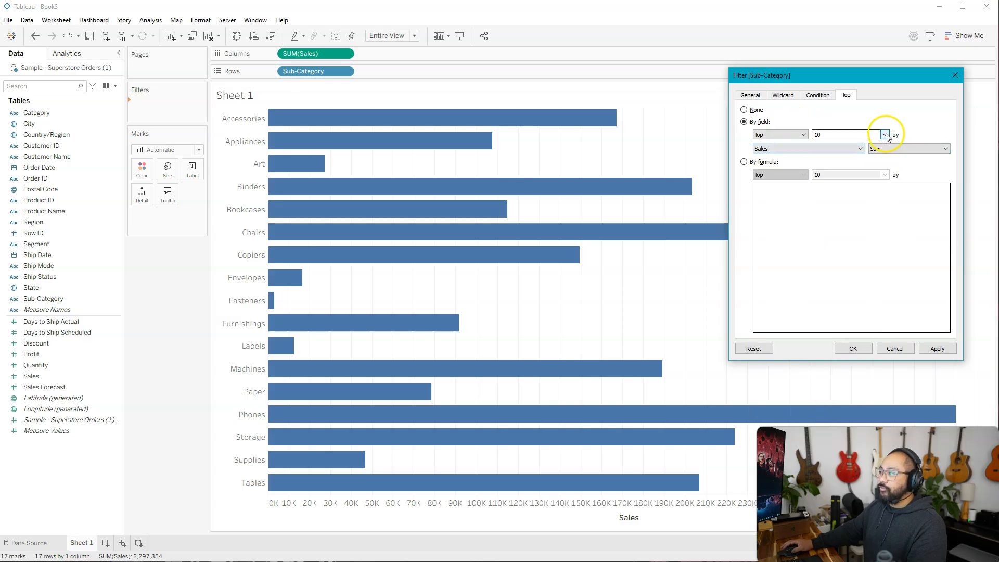
{"action": "left_click", "coordinate": [937, 349]}
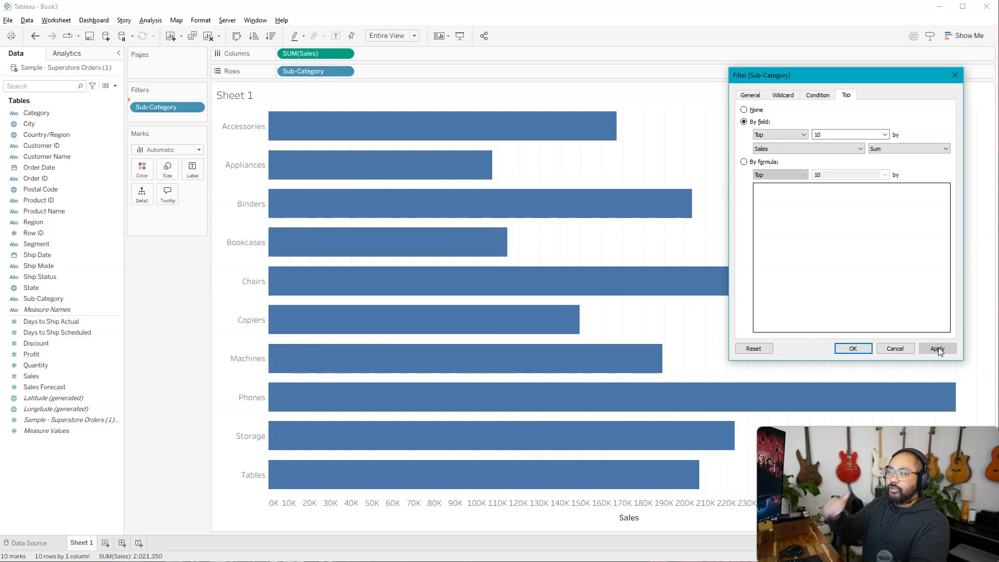
{"action": "mouse_move", "coordinate": [254, 100]}
{"action": "left_mouse_down"}
{"action": "mouse_move", "coordinate": [335, 165]}
{"action": "mouse_move", "coordinate": [699, 279]}
{"action": "mouse_move", "coordinate": [707, 304]}
{"action": "left_mouse_up"}
{"action": "mouse_move", "coordinate": [257, 302]}
{"action": "left_mouse_down"}
{"action": "mouse_move", "coordinate": [427, 446]}
{"action": "mouse_move", "coordinate": [737, 513]}
{"action": "left_mouse_up"}
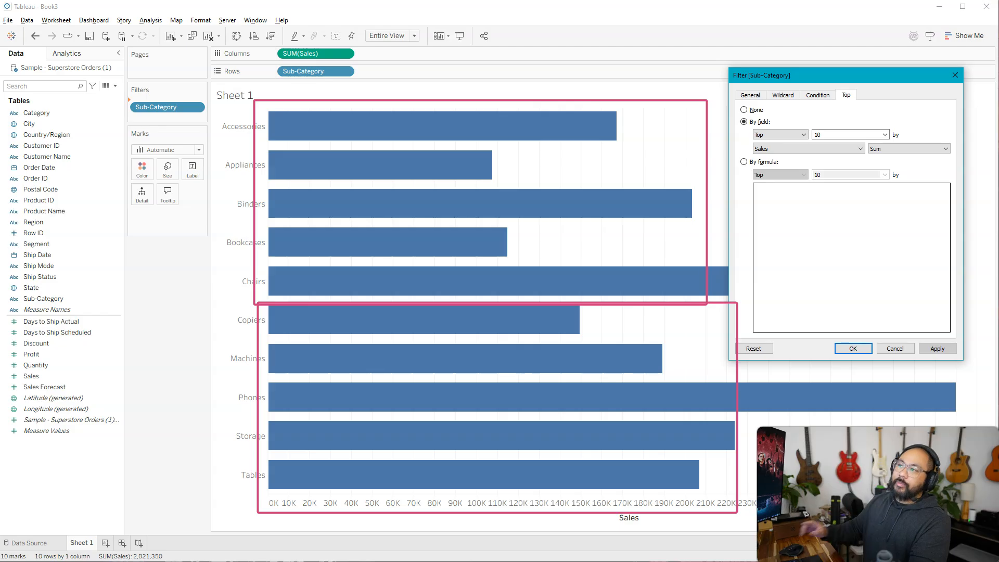
{"action": "key", "text": "Escape"}
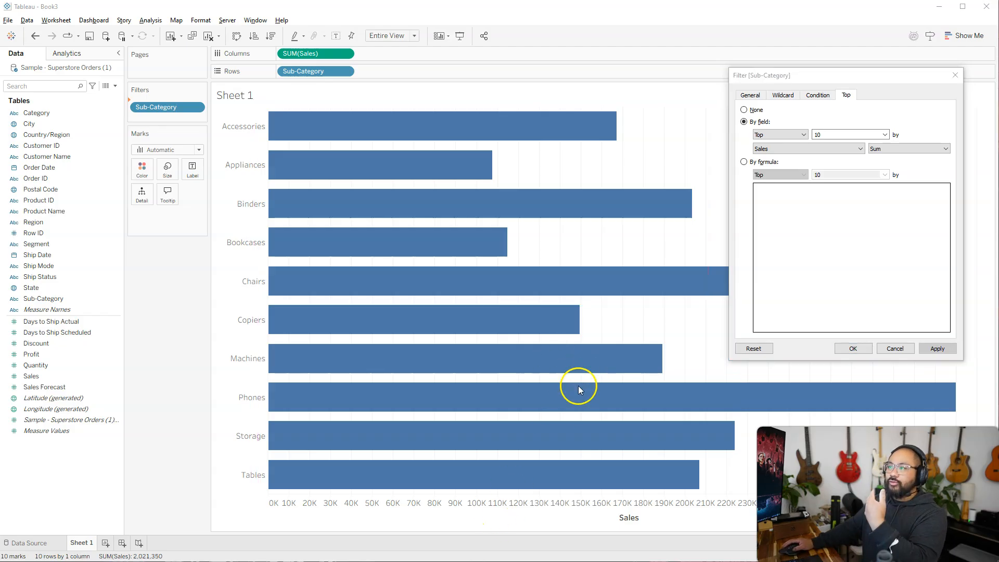
{"action": "left_click", "coordinate": [853, 348]}
{"action": "right_click", "coordinate": [323, 54]}
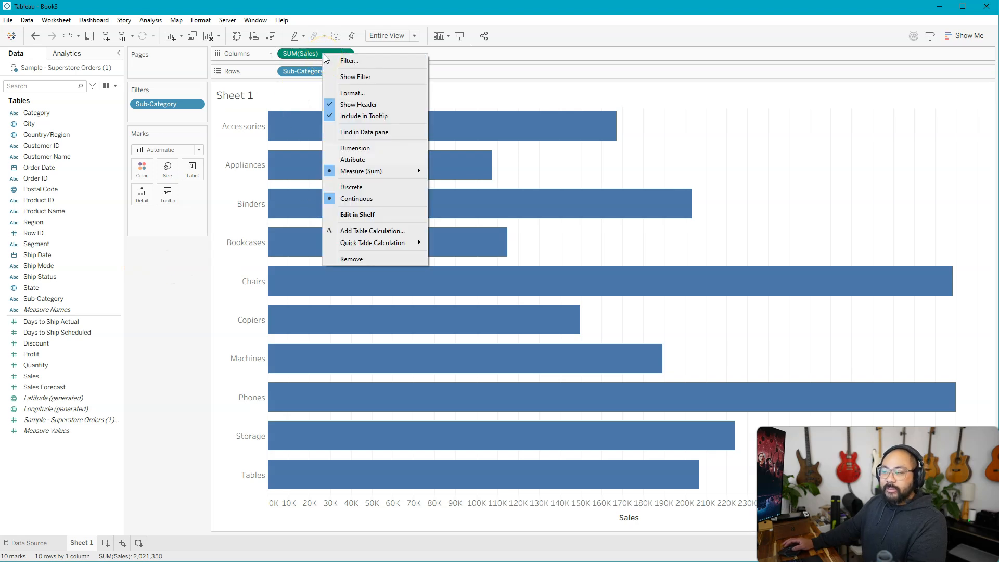
{"action": "left_click", "coordinate": [553, 82]}
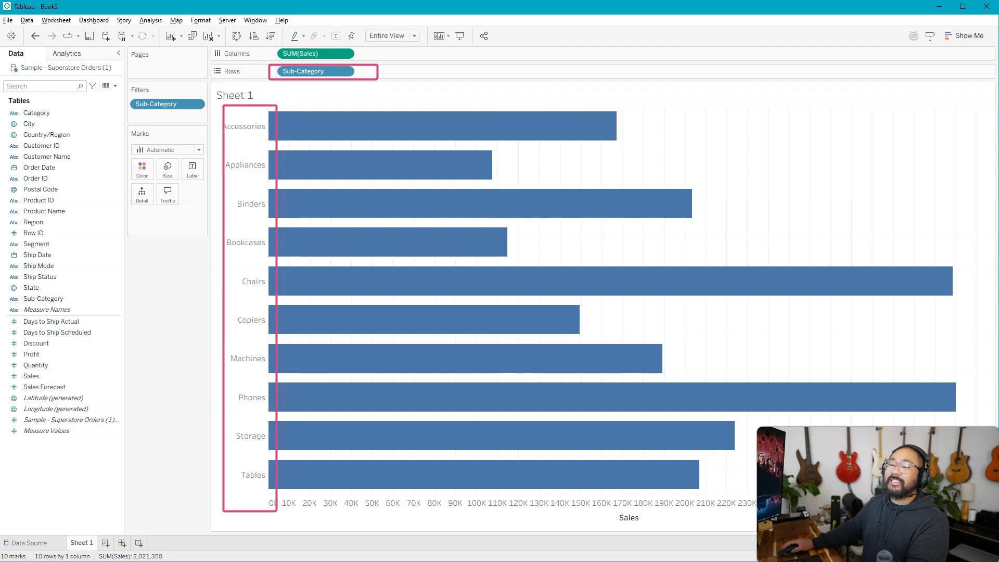
Step: Edit the Sub-Category filter, set its Top limit to None, and confirm the change
{"action": "right_click", "coordinate": [154, 104]}
{"action": "left_click", "coordinate": [177, 113]}
{"action": "left_click", "coordinate": [491, 156]}
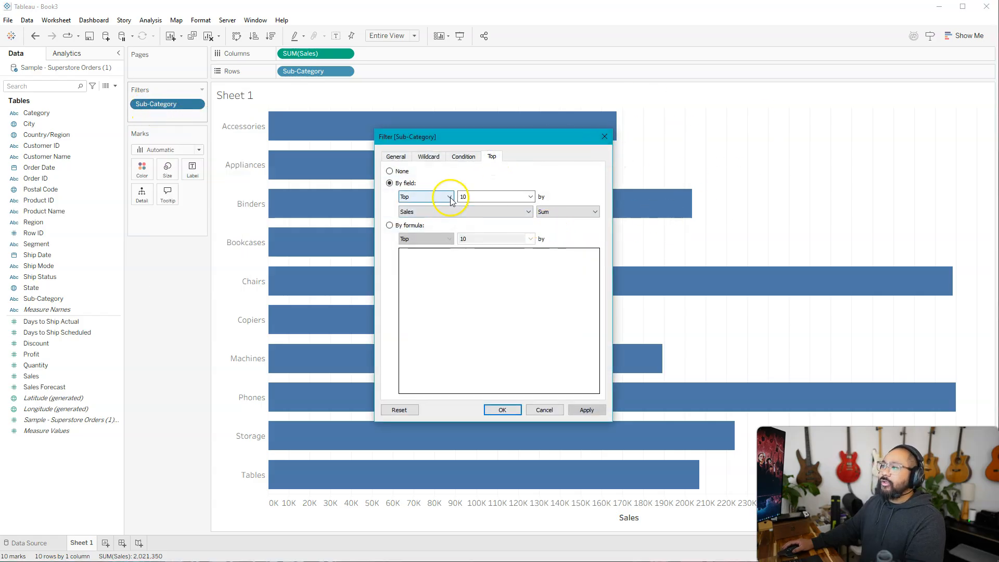
{"action": "left_click_drag", "start_coordinate": [485, 139], "coordinate": [818, 57]}
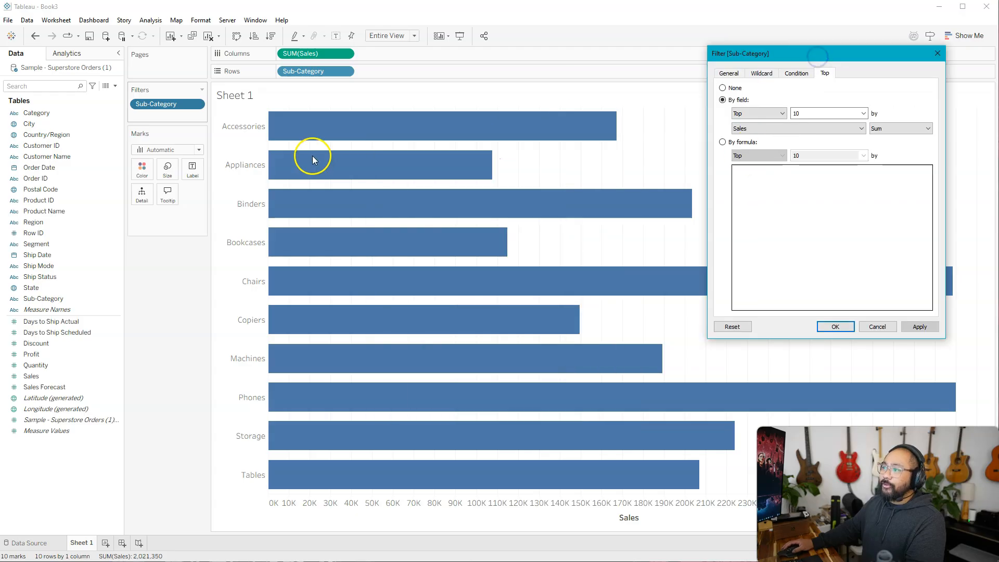
{"action": "left_click", "coordinate": [722, 88]}
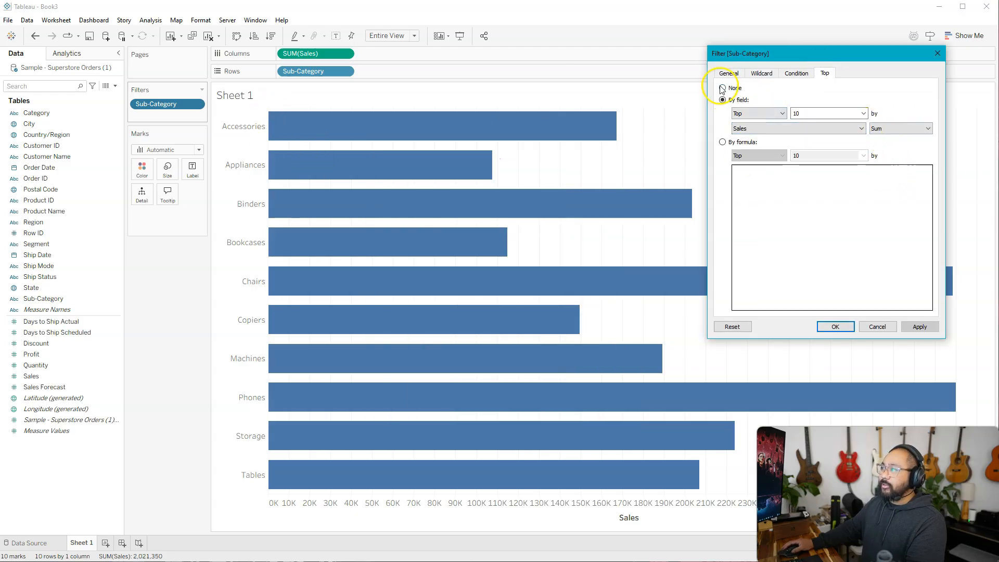
{"action": "left_click", "coordinate": [919, 326]}
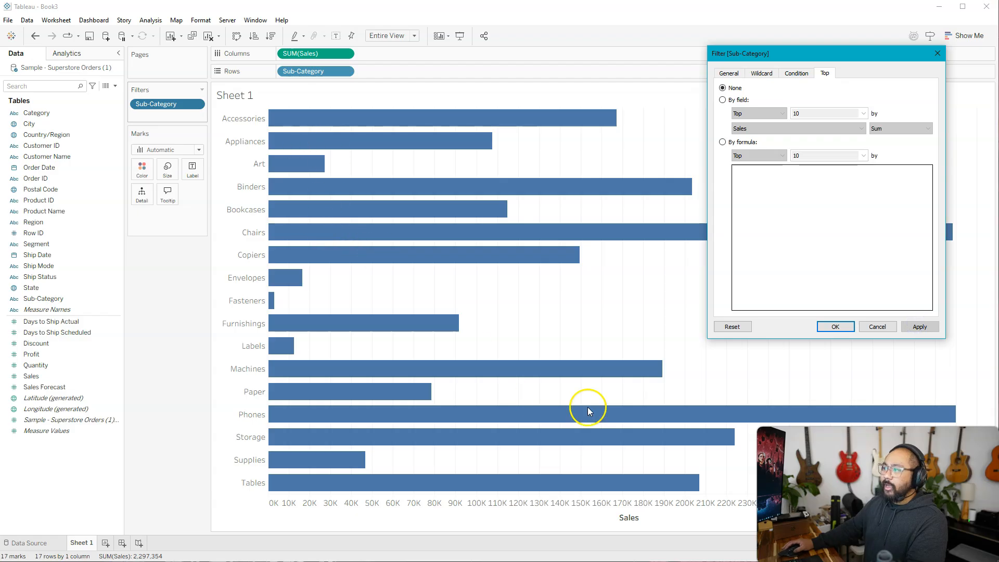
{"action": "left_click", "coordinate": [831, 326]}
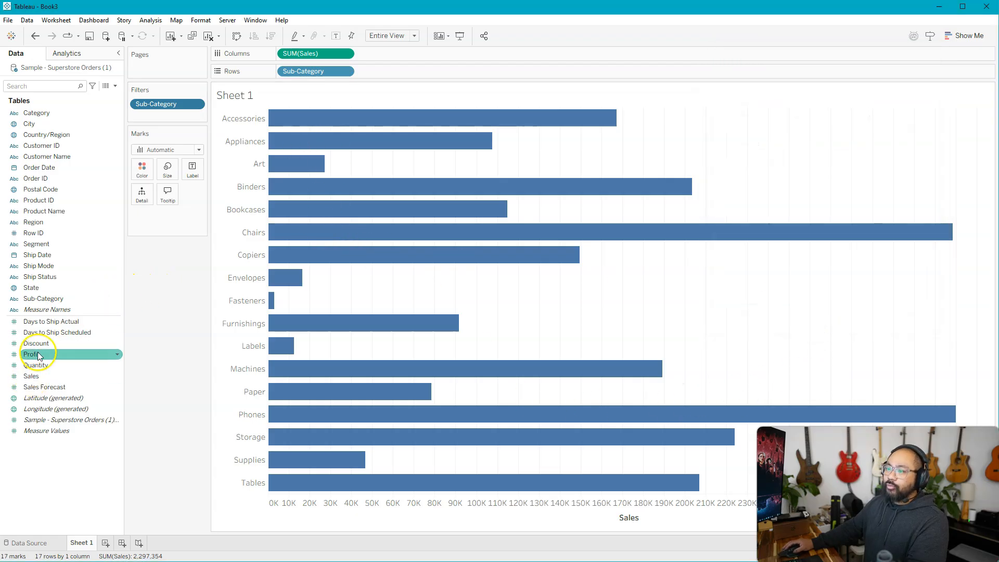
Step: Add Profit next to Sales in the columns and color the Profit bars by Profit
{"action": "left_click_drag", "start_coordinate": [30, 354], "coordinate": [398, 54]}
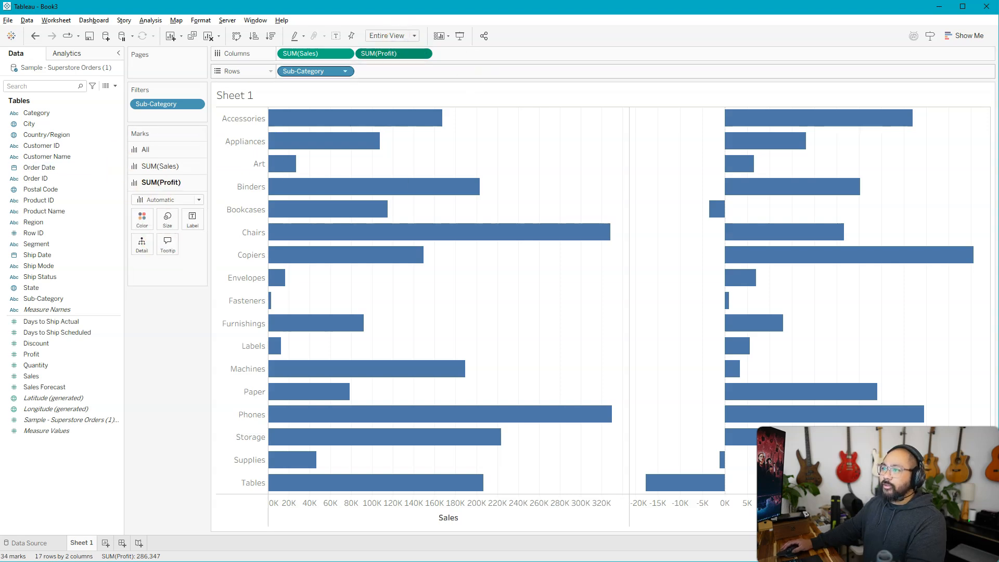
{"action": "left_click_drag", "start_coordinate": [396, 53], "coordinate": [142, 219]}
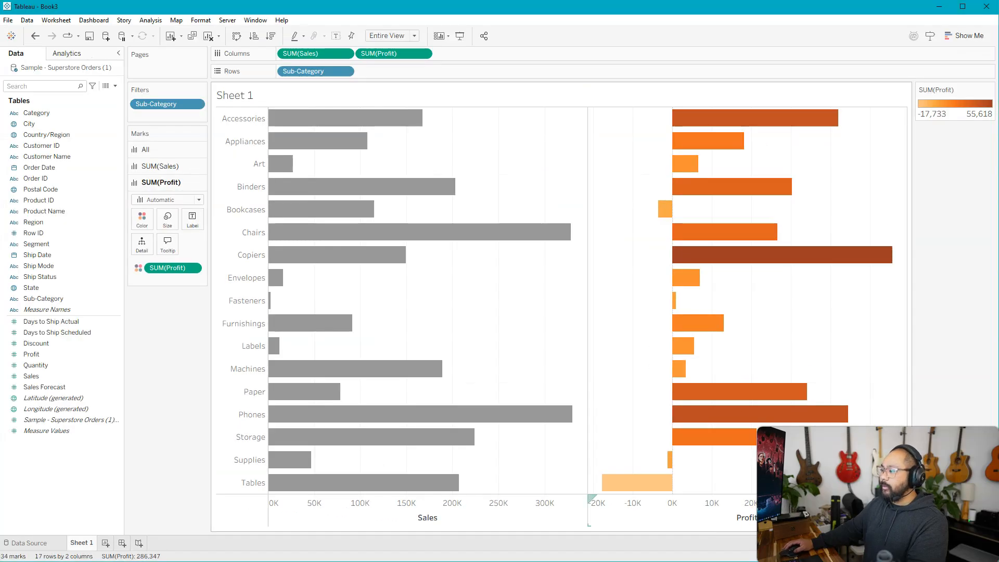
Step: Sort the sub-categories in ascending order of Profit and remove Profit from the columns
{"action": "left_click", "coordinate": [773, 518]}
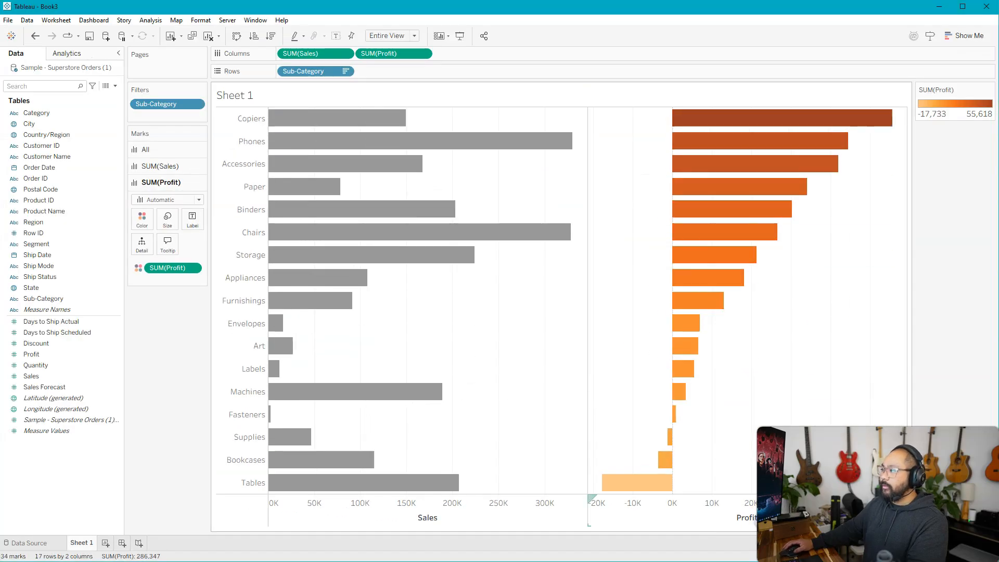
{"action": "left_click", "coordinate": [774, 518]}
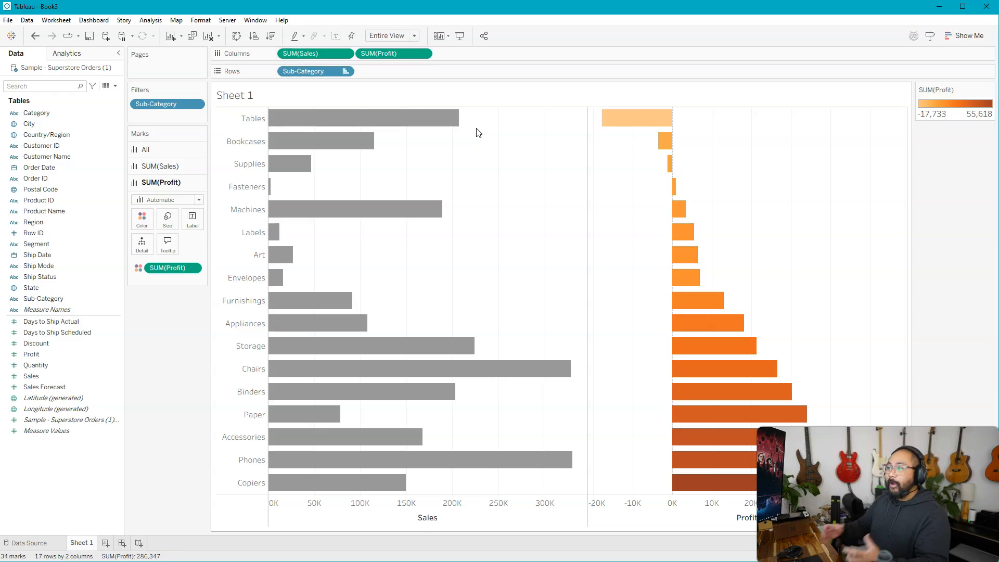
{"action": "mouse_move", "coordinate": [312, 148]}
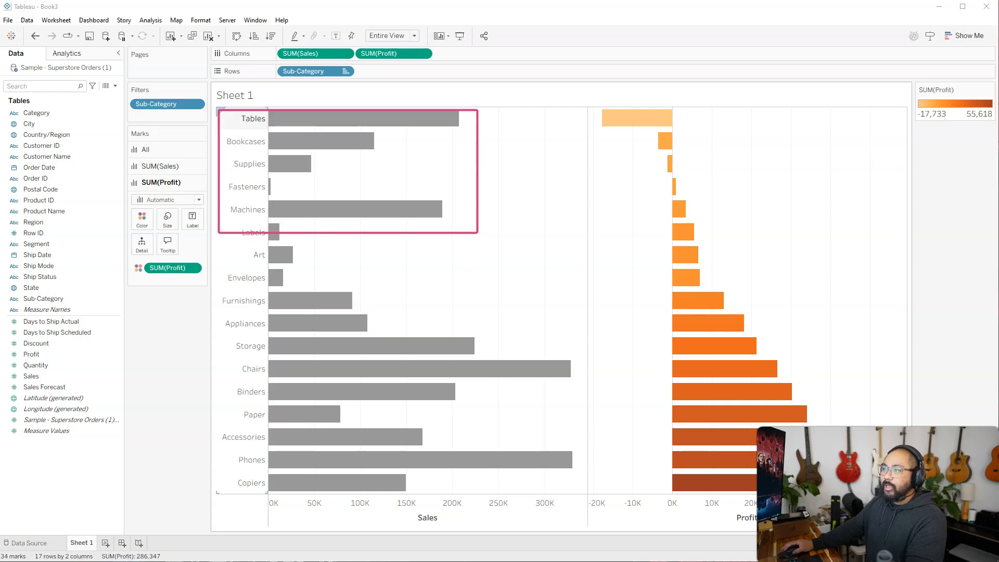
{"action": "left_click_drag", "start_coordinate": [394, 53], "coordinate": [190, 392]}
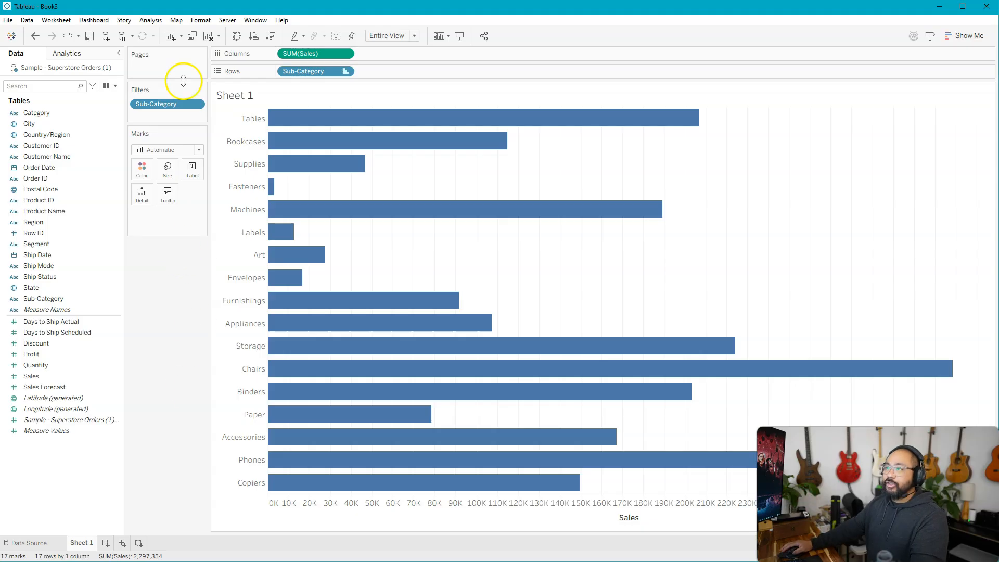
Step: Reopen the Sub-Category filter and turn on its by-field Top limit with Profit as the ranking field
{"action": "right_click", "coordinate": [173, 105]}
{"action": "left_click", "coordinate": [191, 108]}
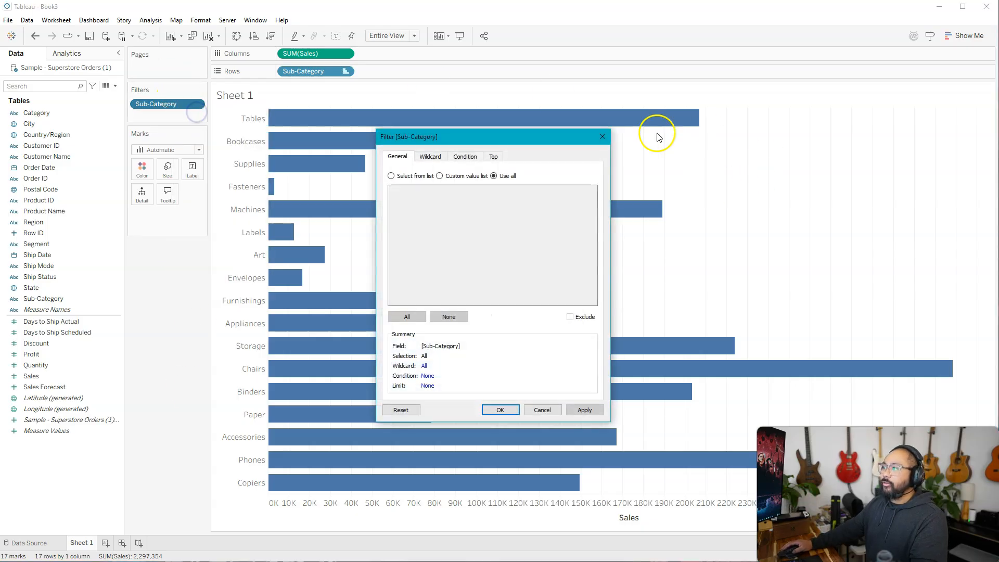
{"action": "left_click", "coordinate": [492, 158]}
{"action": "left_click_drag", "start_coordinate": [515, 141], "coordinate": [709, 110]}
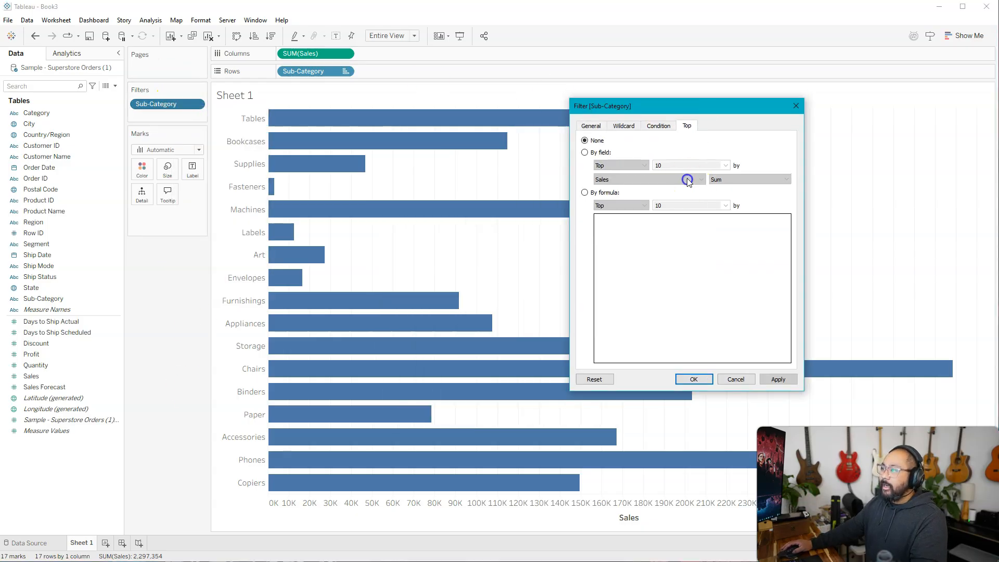
{"action": "left_click", "coordinate": [587, 152]}
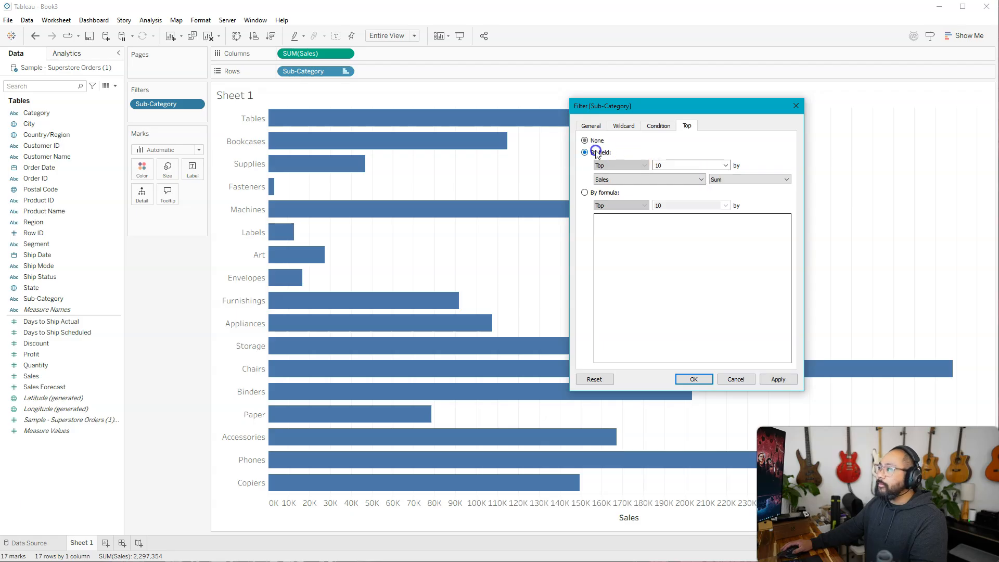
{"action": "left_click", "coordinate": [679, 179]}
{"action": "left_click", "coordinate": [643, 348]}
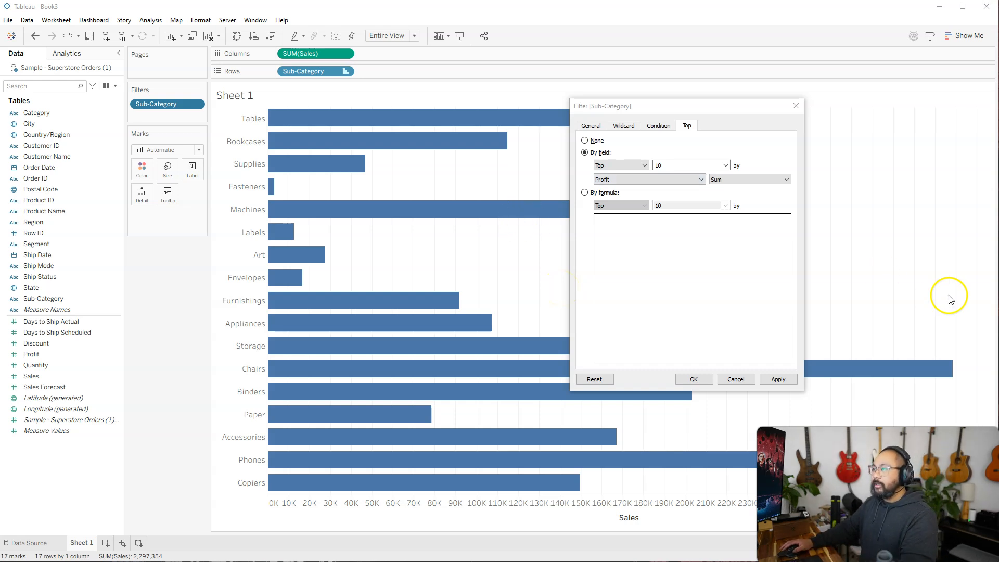
Step: Set the Sub-Category limit to the bottom 5 by sum of Profit and apply it to the chart
{"action": "left_click", "coordinate": [681, 179]}
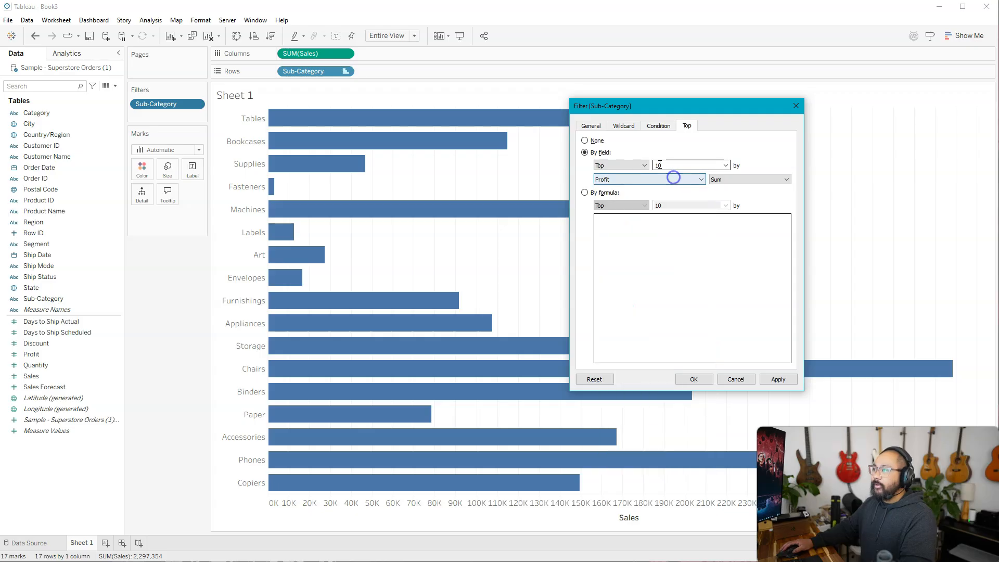
{"action": "left_click", "coordinate": [645, 165]}
{"action": "left_click", "coordinate": [632, 182]}
{"action": "double_click", "coordinate": [653, 165]}
{"action": "type", "text": "5"}
{"action": "left_click", "coordinate": [671, 155]}
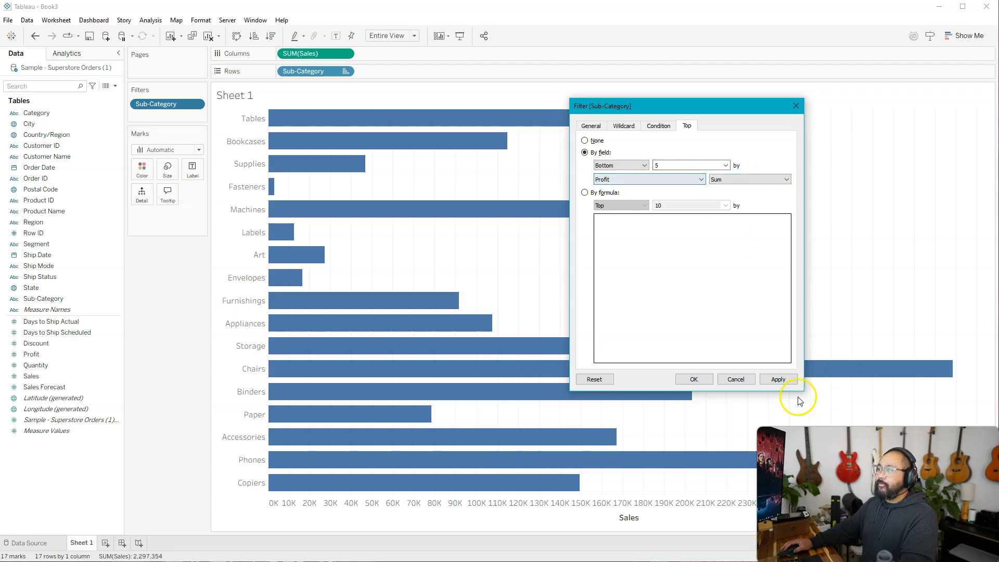
{"action": "left_click", "coordinate": [777, 380]}
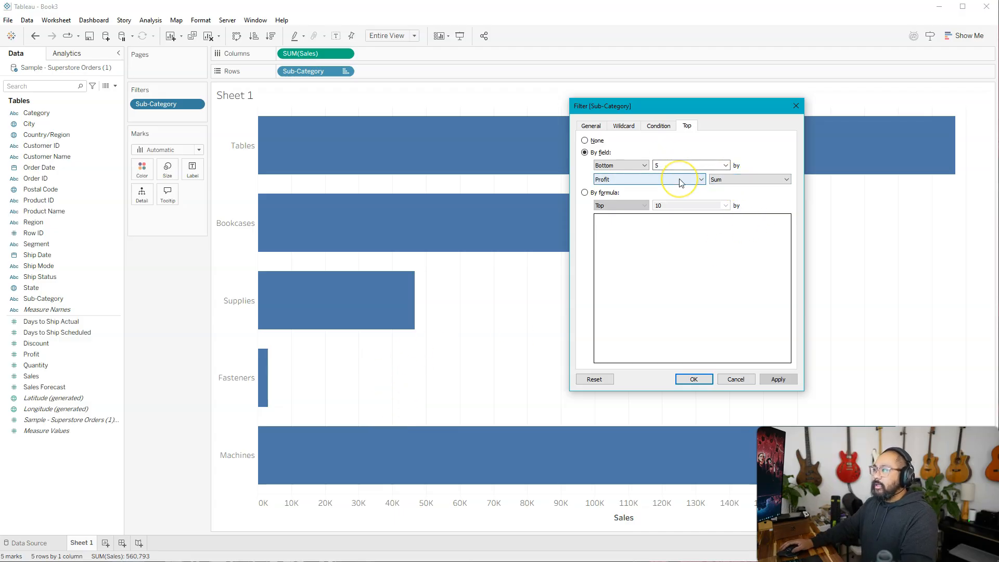
Step: Change the Sub-Category limit to the top 30 by sum of Sales and apply it to the chart
{"action": "left_click", "coordinate": [660, 165]}
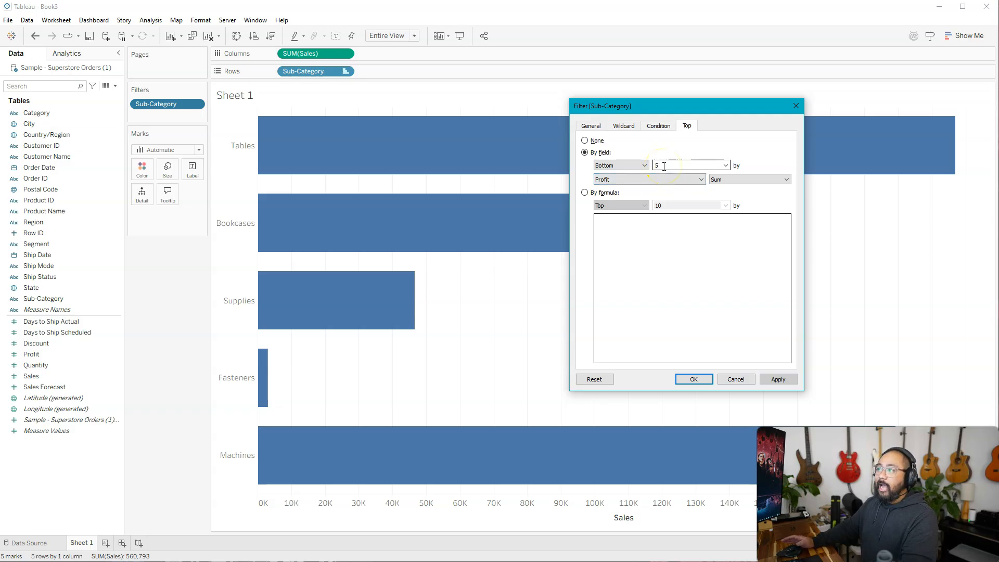
{"action": "left_click", "coordinate": [646, 165]}
{"action": "left_click", "coordinate": [636, 173]}
{"action": "left_click", "coordinate": [686, 180]}
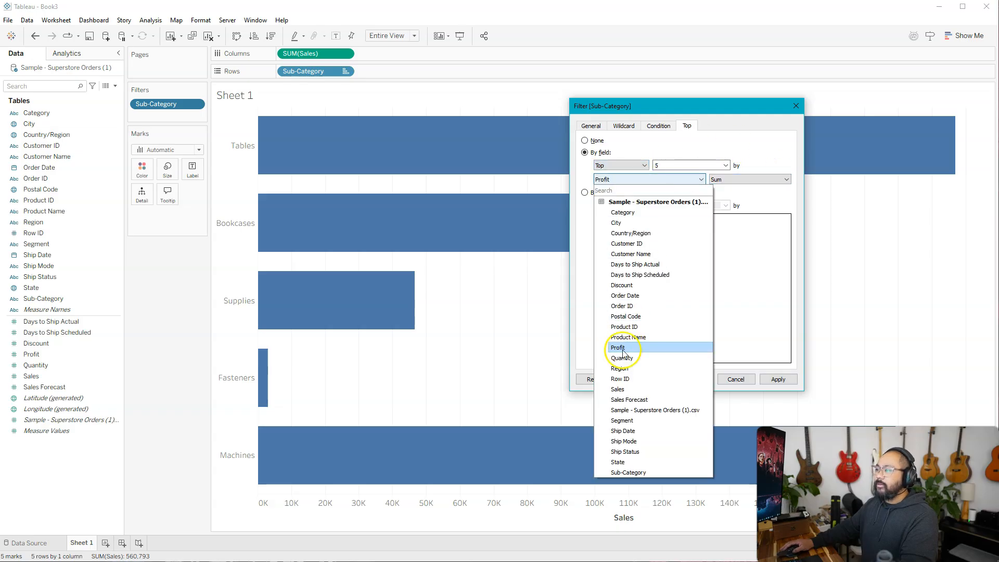
{"action": "left_click", "coordinate": [630, 387]}
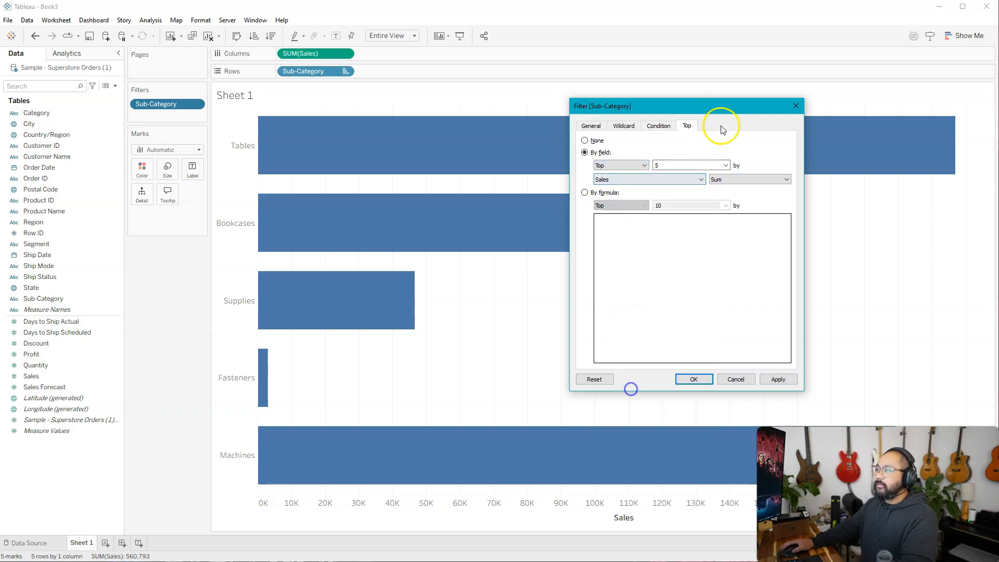
{"action": "left_click", "coordinate": [675, 164]}
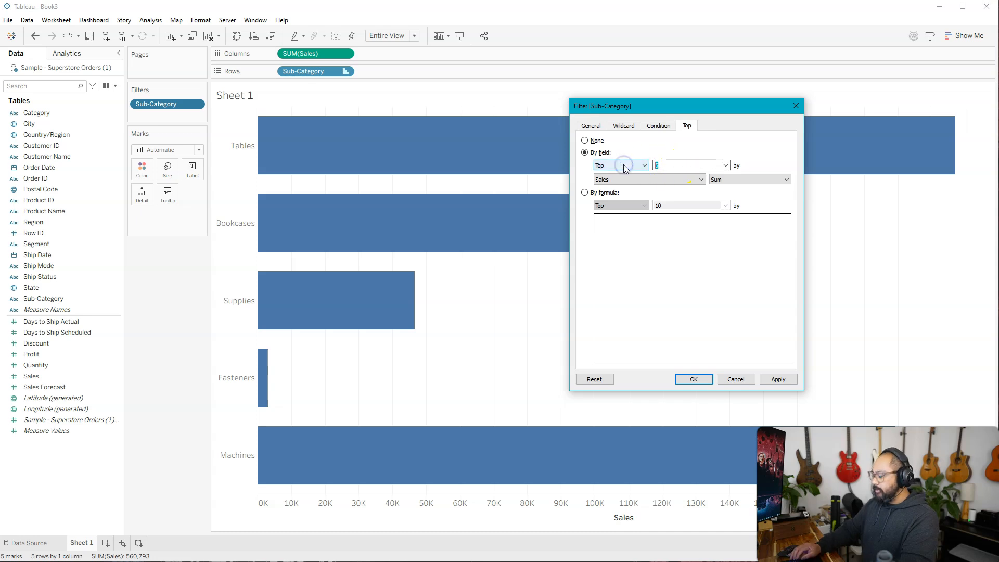
{"action": "type", "text": "30"}
{"action": "left_click", "coordinate": [790, 376]}
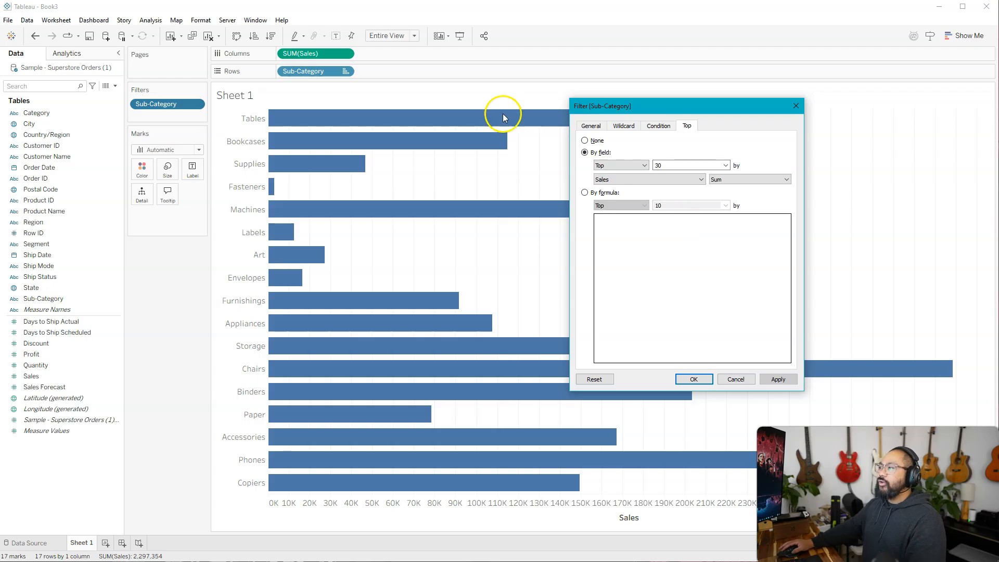
Step: Create a new parameter for the number of sub-categories in the Top limit and name it Top Choice
{"action": "left_click", "coordinate": [726, 165]}
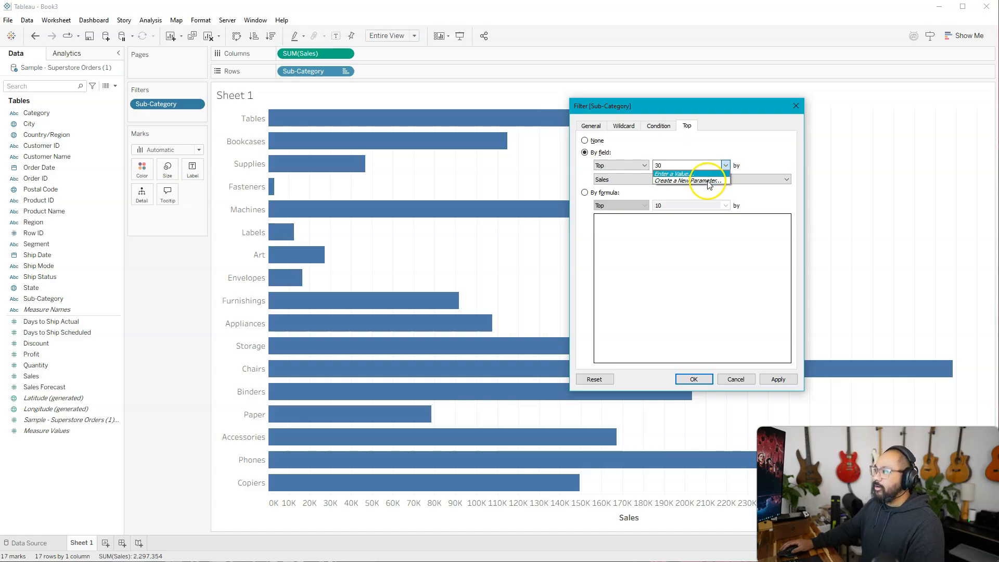
{"action": "left_click", "coordinate": [701, 181]}
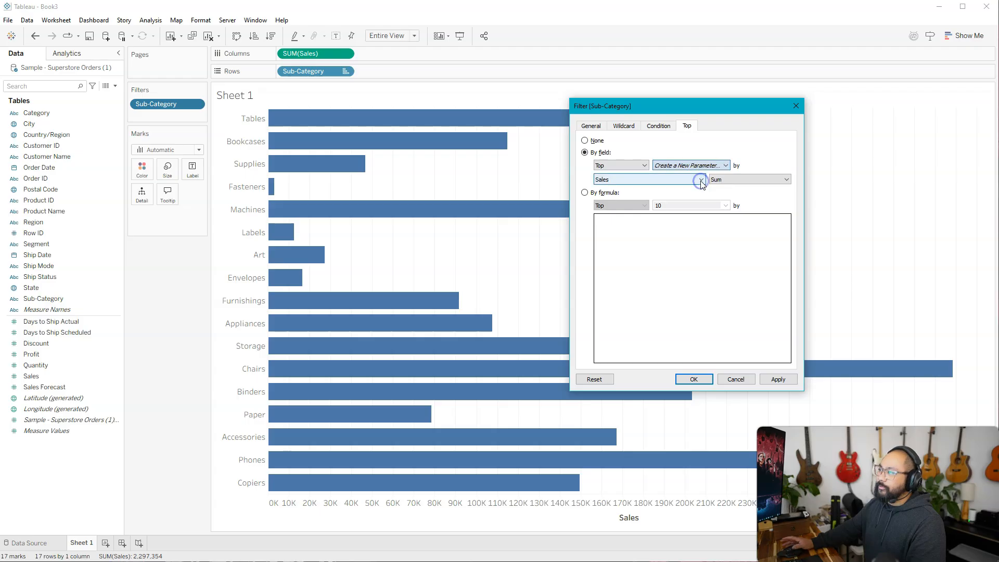
{"action": "left_click_drag", "start_coordinate": [555, 120], "coordinate": [451, 154]}
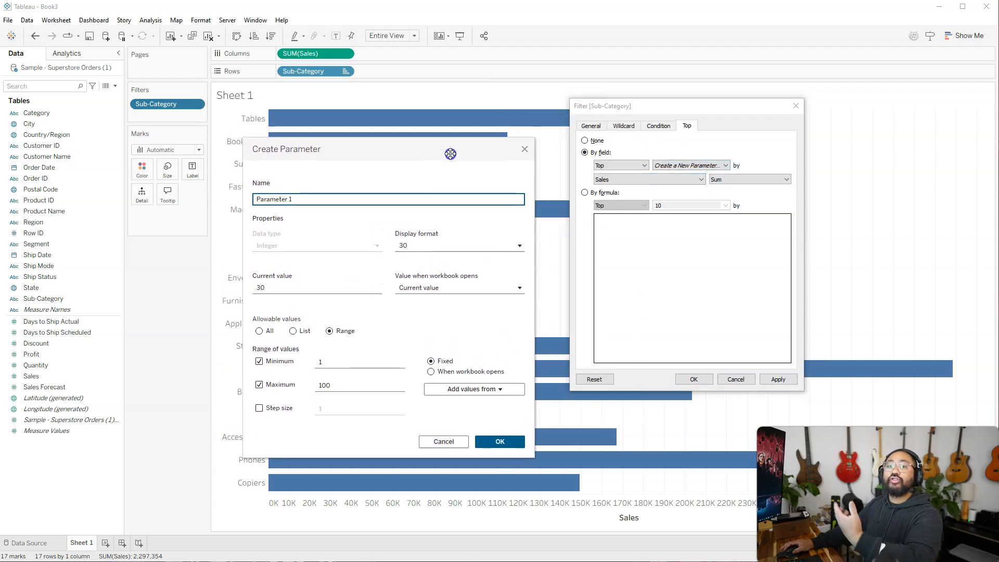
{"action": "left_click", "coordinate": [309, 199]}
{"action": "key", "text": "BackSpace"}
{"action": "type", "text": "Top Choice"}
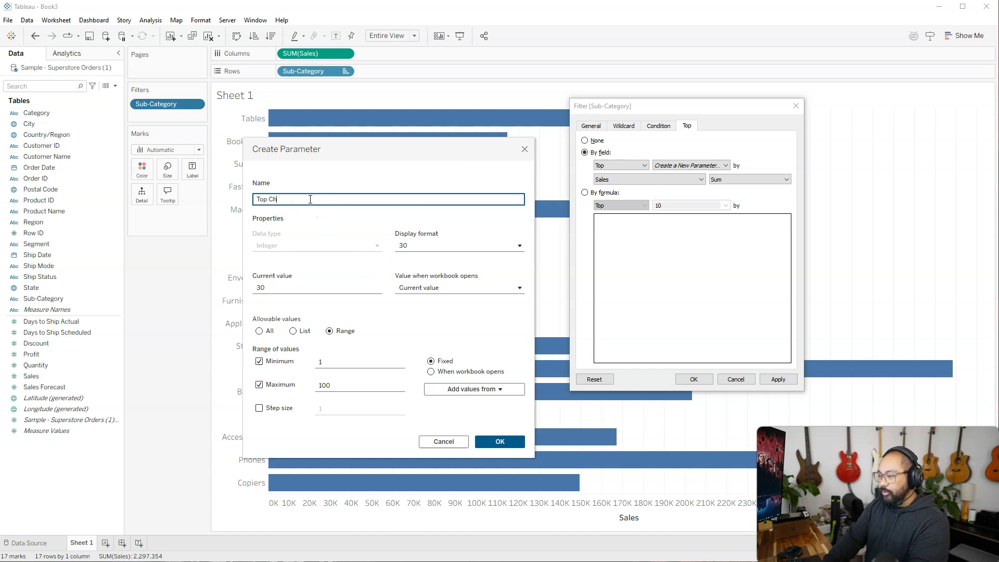
{"action": "left_click", "coordinate": [353, 221]}
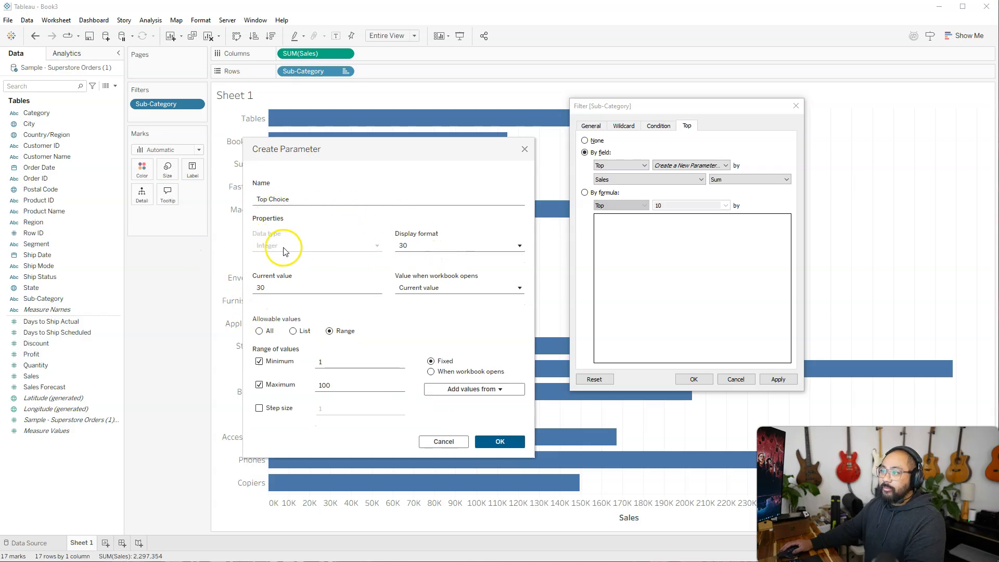
{"action": "left_click_drag", "start_coordinate": [248, 229], "coordinate": [287, 253]}
{"action": "left_click_drag", "start_coordinate": [576, 147], "coordinate": [811, 193]}
{"action": "key", "text": "Escape"}
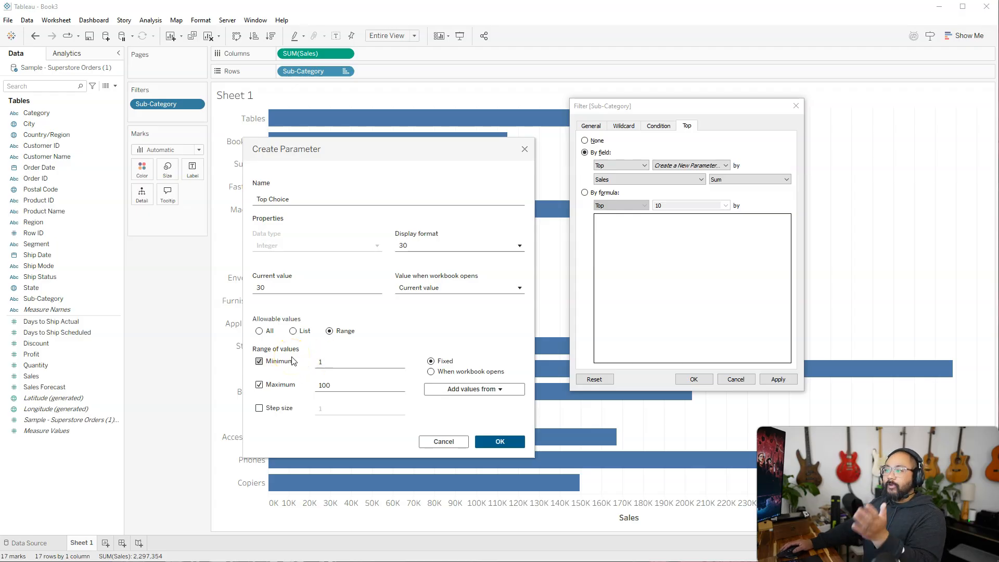
Step: Give the Top Choice parameter a range from 5 to 20 with a step size of 1, and confirm both parameter and filter
{"action": "left_click_drag", "start_coordinate": [334, 361], "coordinate": [287, 361]}
{"action": "type", "text": "5"}
{"action": "left_click_drag", "start_coordinate": [340, 385], "coordinate": [294, 385]}
{"action": "type", "text": "20"}
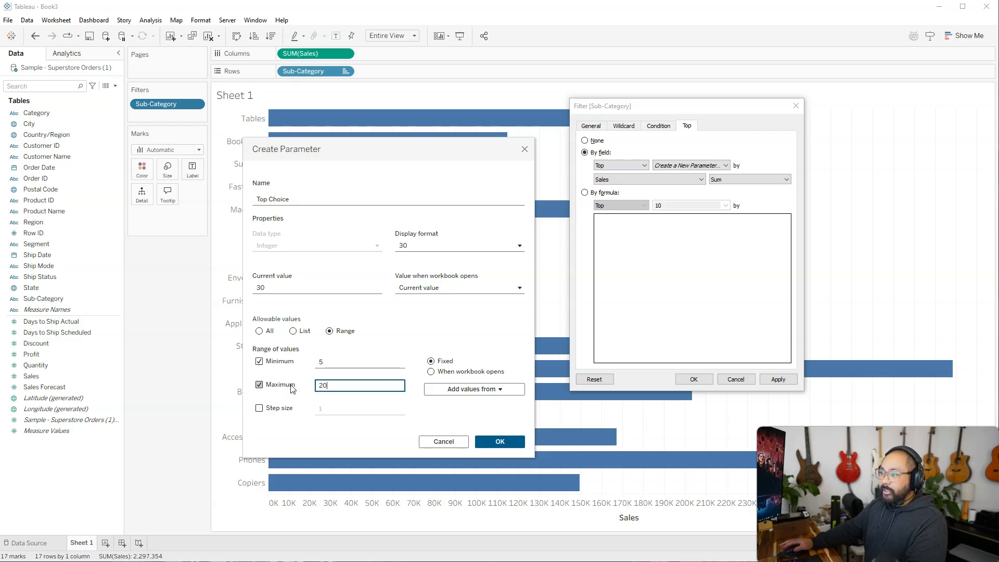
{"action": "left_click", "coordinate": [274, 408]}
{"action": "left_click", "coordinate": [330, 410]}
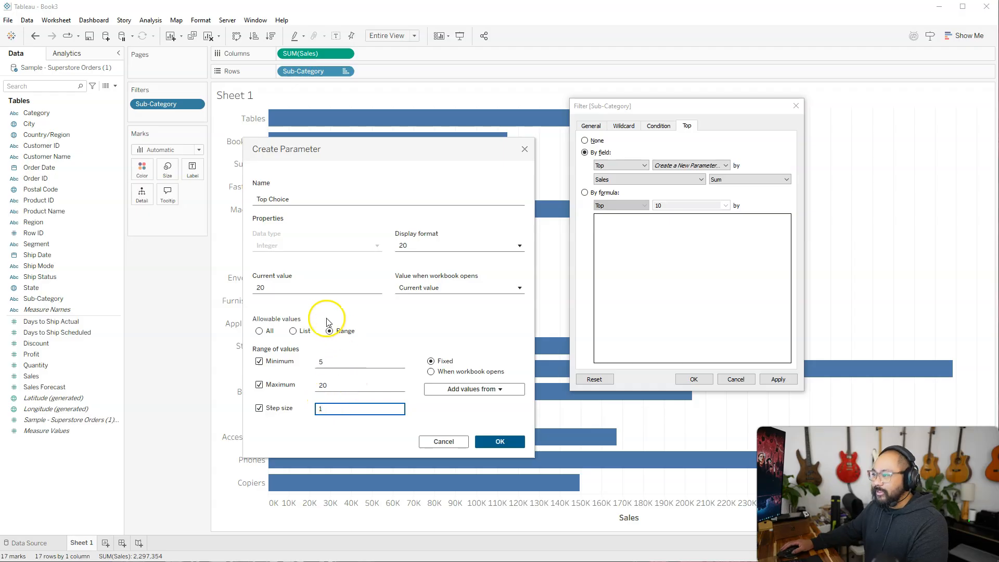
{"action": "left_click", "coordinate": [500, 442]}
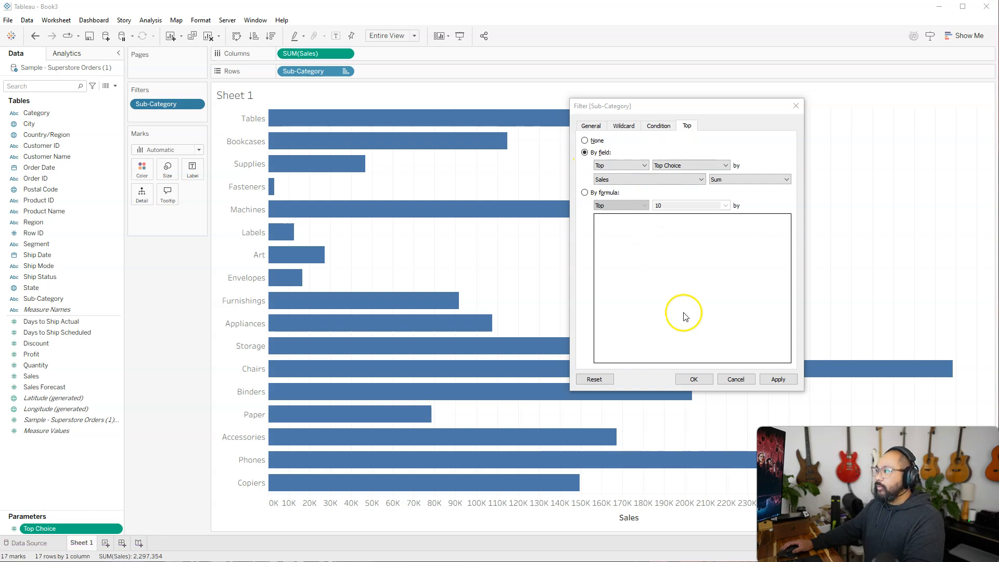
{"action": "left_click", "coordinate": [696, 380]}
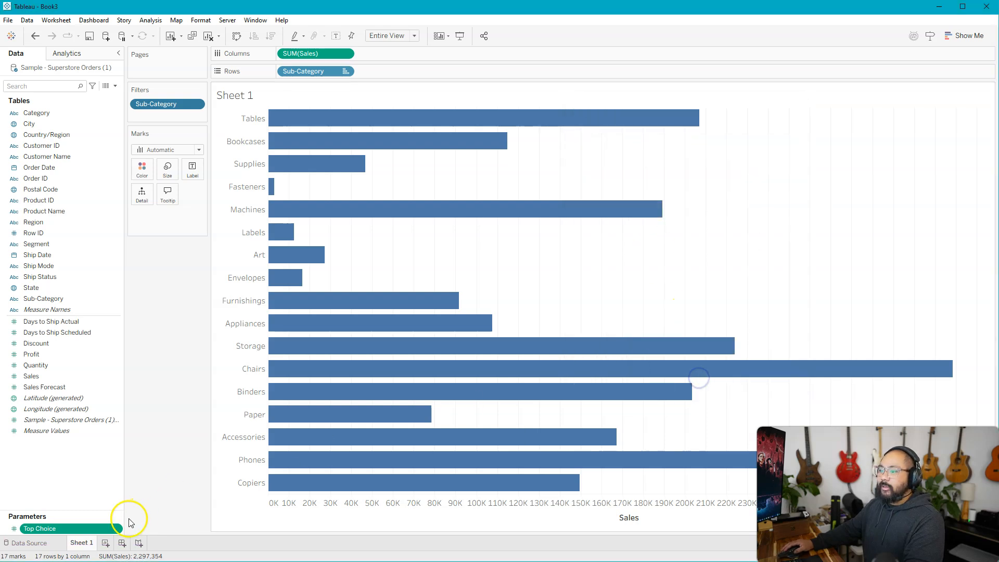
Step: Show the Top Choice parameter control beside the chart and lower its value to 16
{"action": "right_click", "coordinate": [81, 528]}
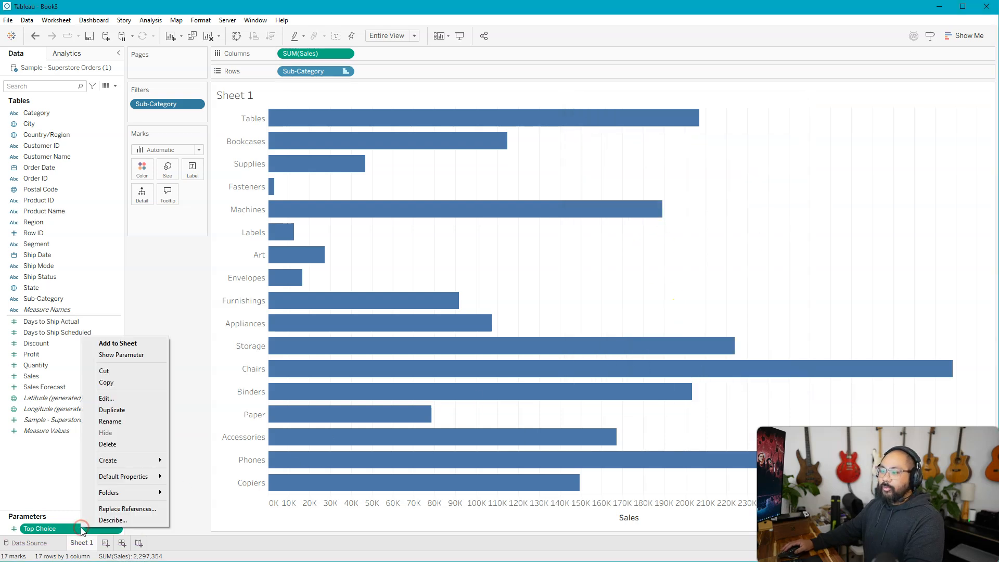
{"action": "left_click", "coordinate": [121, 354]}
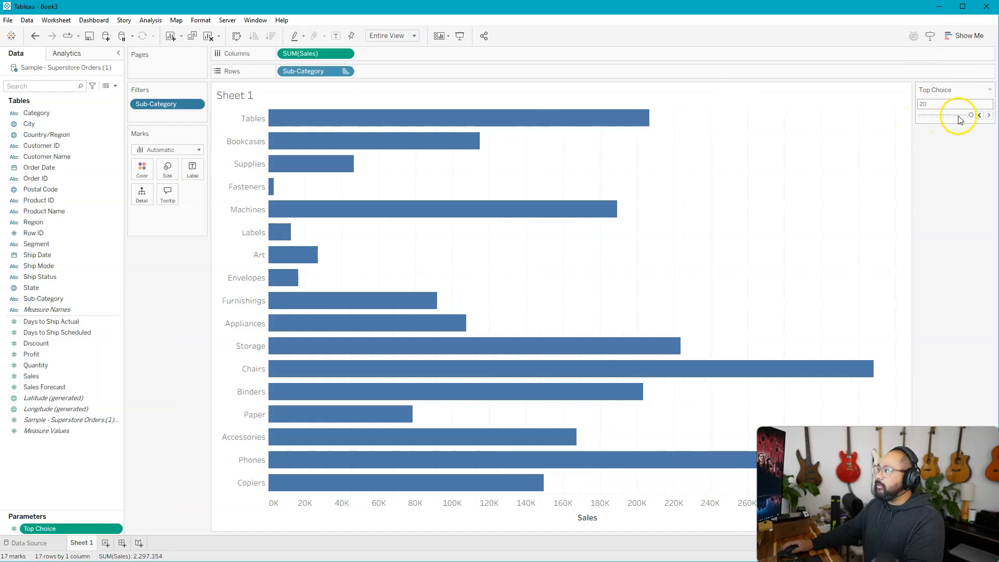
{"action": "left_click_drag", "start_coordinate": [956, 120], "coordinate": [927, 116]}
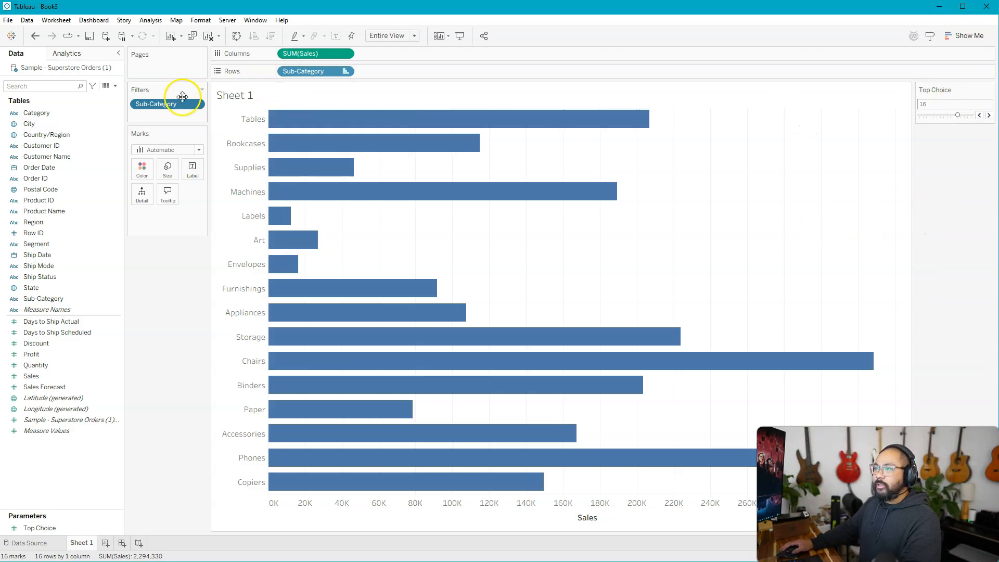
Step: Reopen the Sub-Category filter, try the by-formula Top limit, and apply None as the limit instead
{"action": "right_click", "coordinate": [167, 104]}
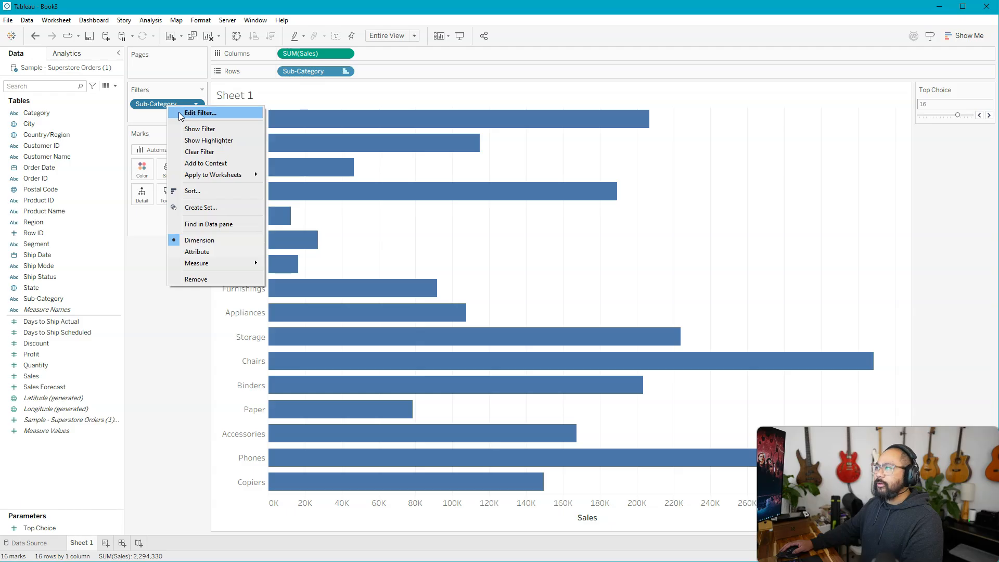
{"action": "left_click", "coordinate": [181, 114]}
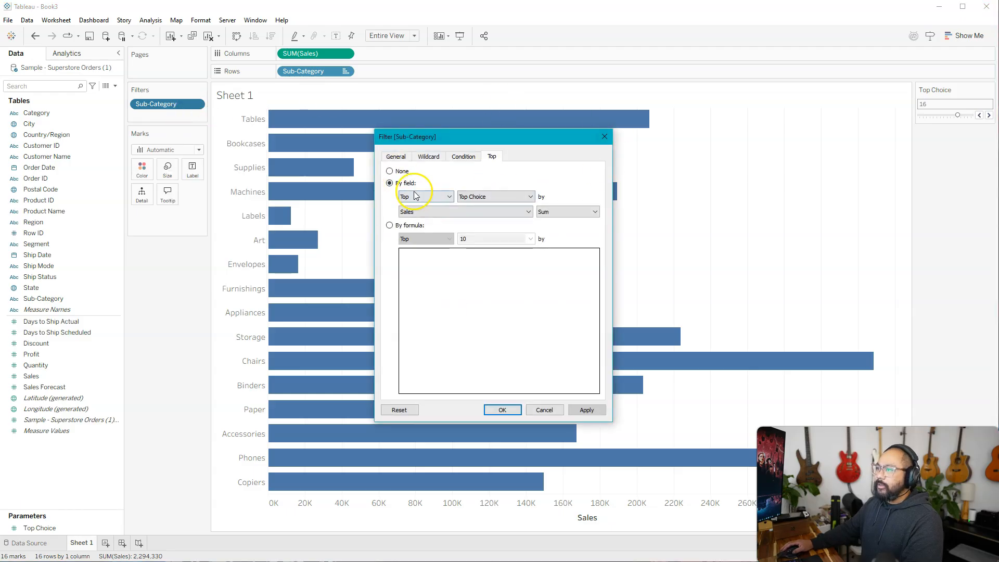
{"action": "left_click", "coordinate": [389, 225]}
{"action": "left_click", "coordinate": [495, 239]}
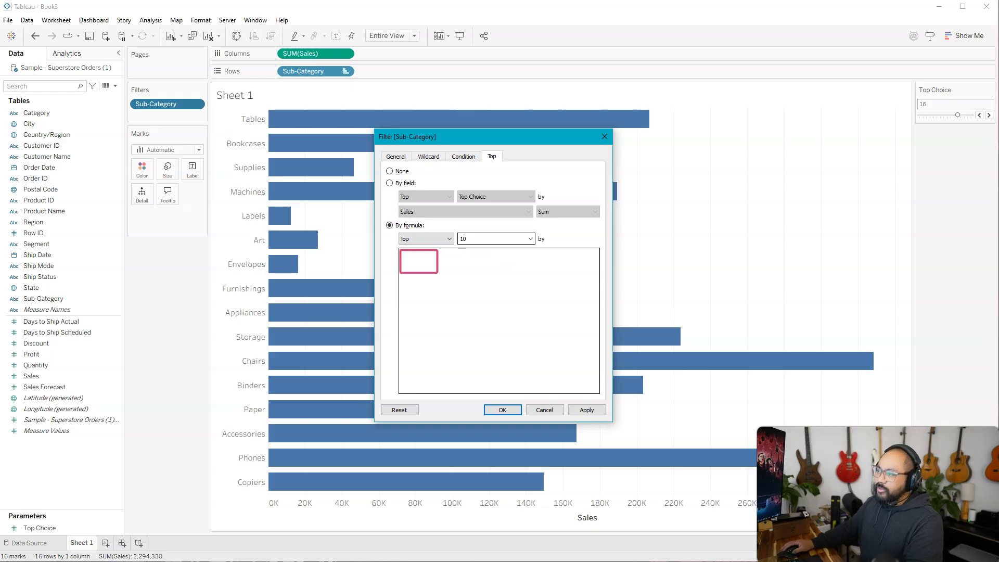
{"action": "left_click", "coordinate": [575, 479]}
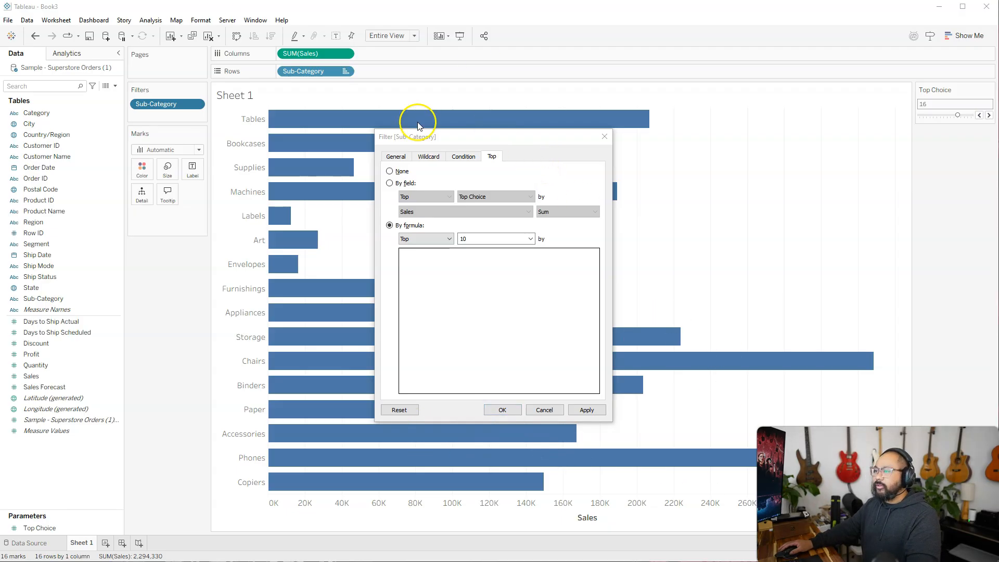
{"action": "left_click", "coordinate": [390, 171]}
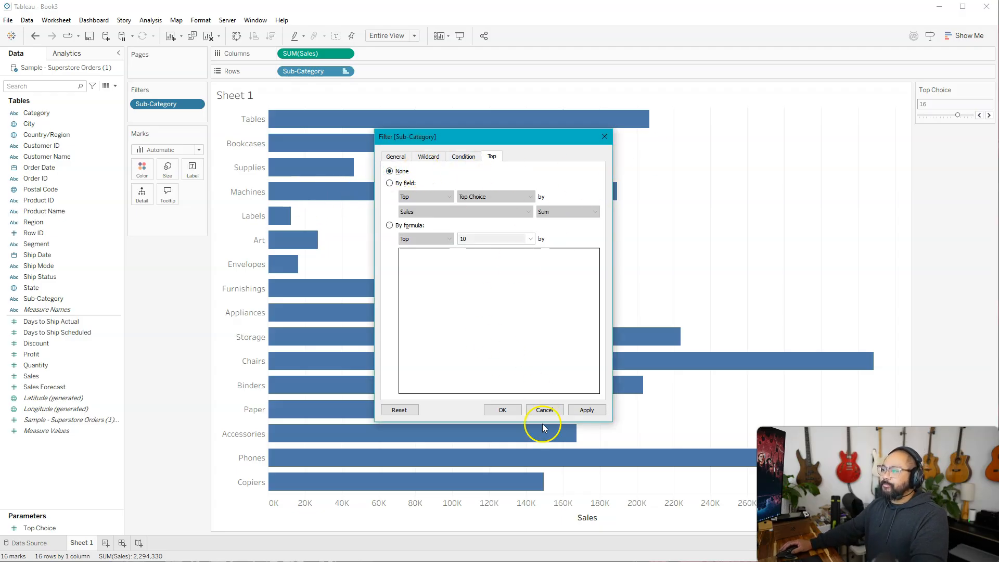
{"action": "left_click", "coordinate": [579, 411]}
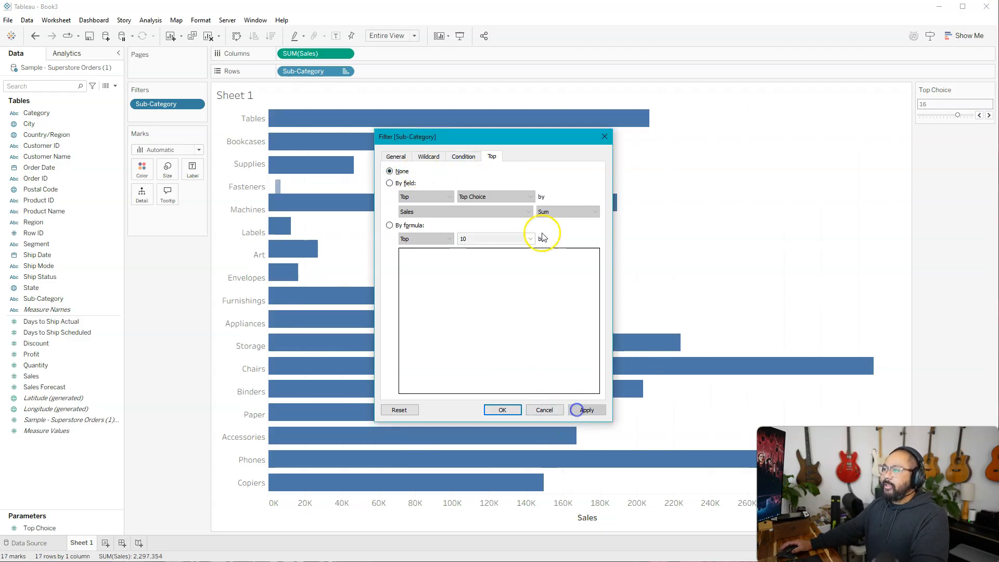
Step: Apply a wildcard filter to the sub-categories with match value A using Contains, and reapply it using Starts with
{"action": "left_click", "coordinate": [463, 157]}
{"action": "left_click", "coordinate": [432, 157]}
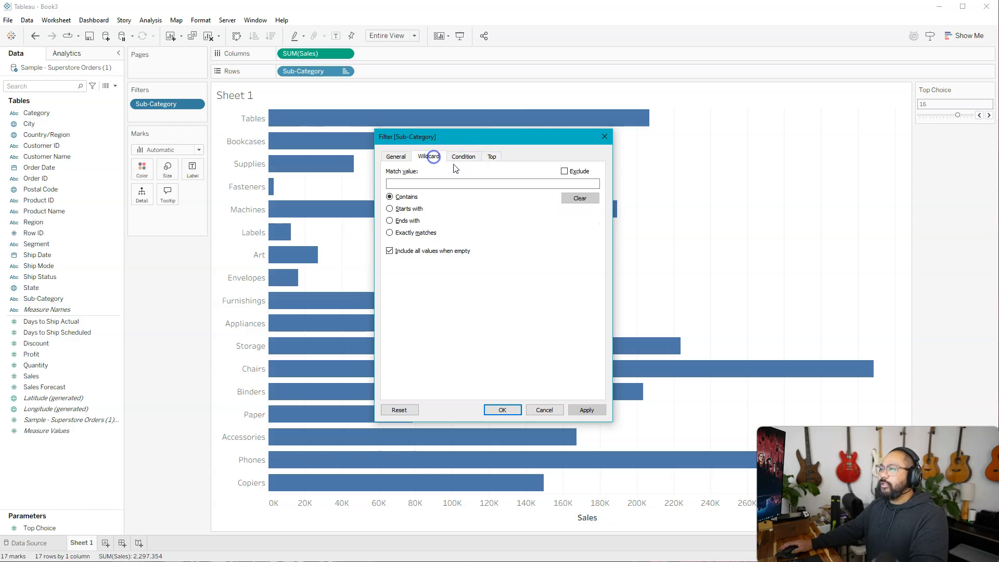
{"action": "left_click_drag", "start_coordinate": [517, 138], "coordinate": [788, 54]}
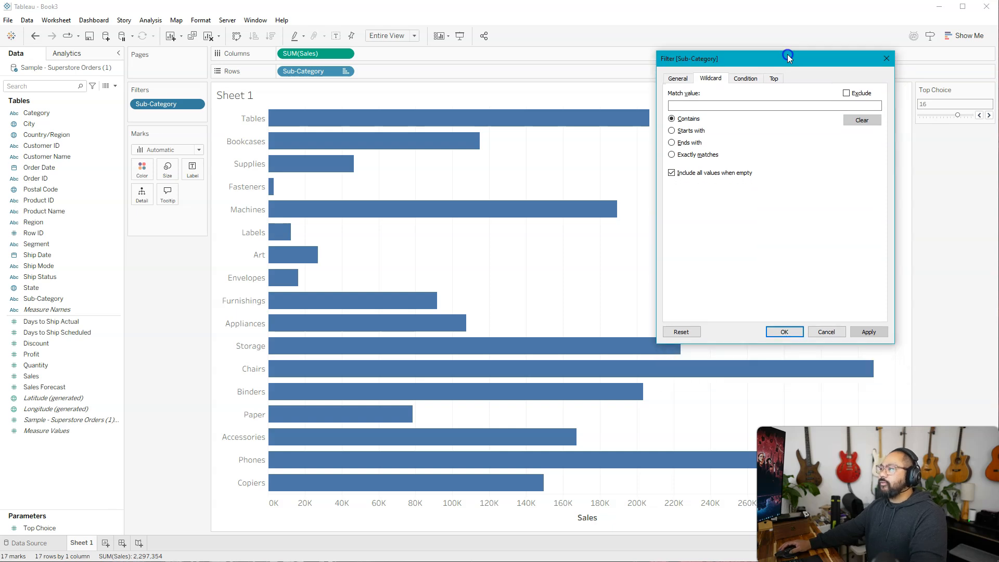
{"action": "left_click", "coordinate": [697, 104]}
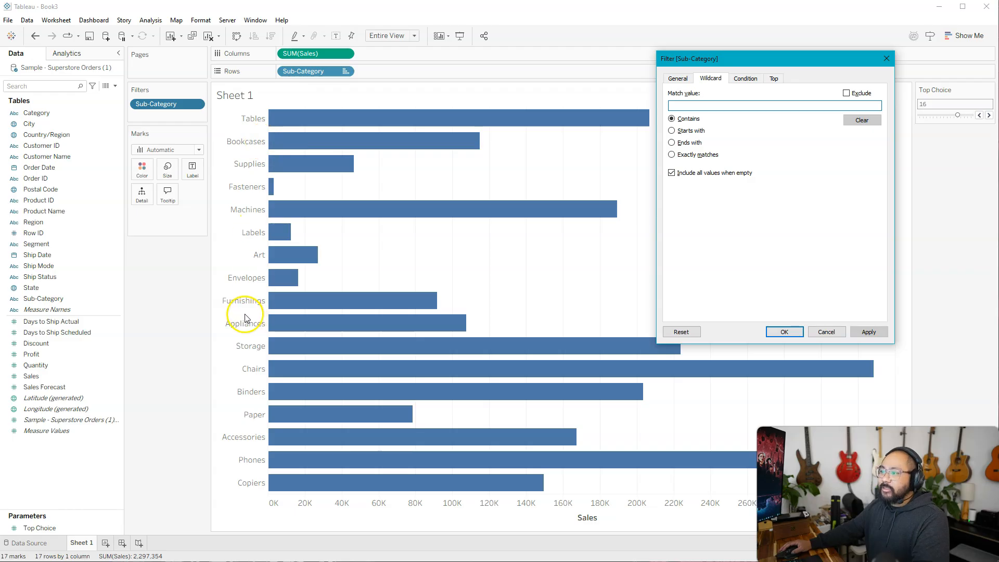
{"action": "left_click", "coordinate": [699, 108]}
{"action": "type", "text": "A"}
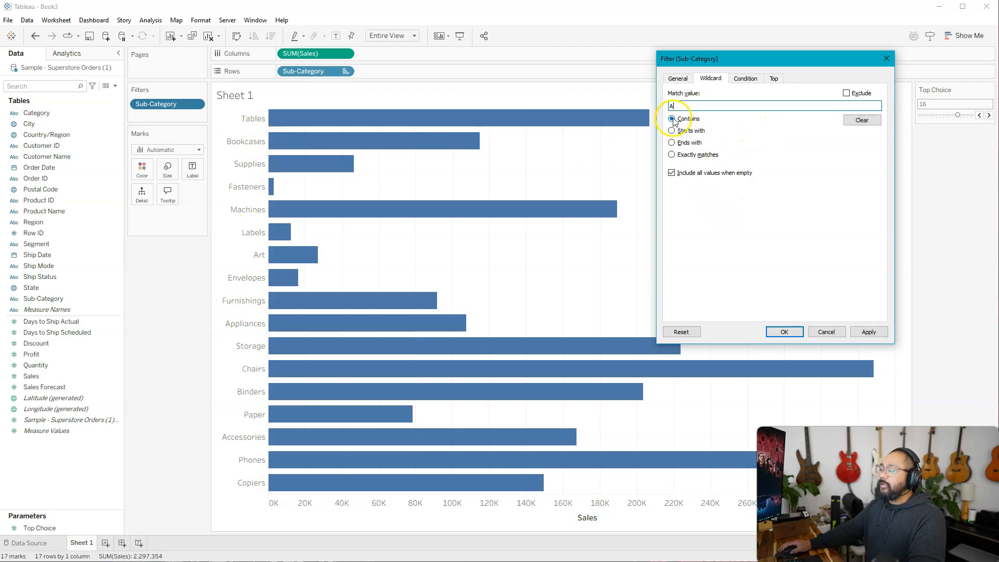
{"action": "left_click", "coordinate": [868, 332]}
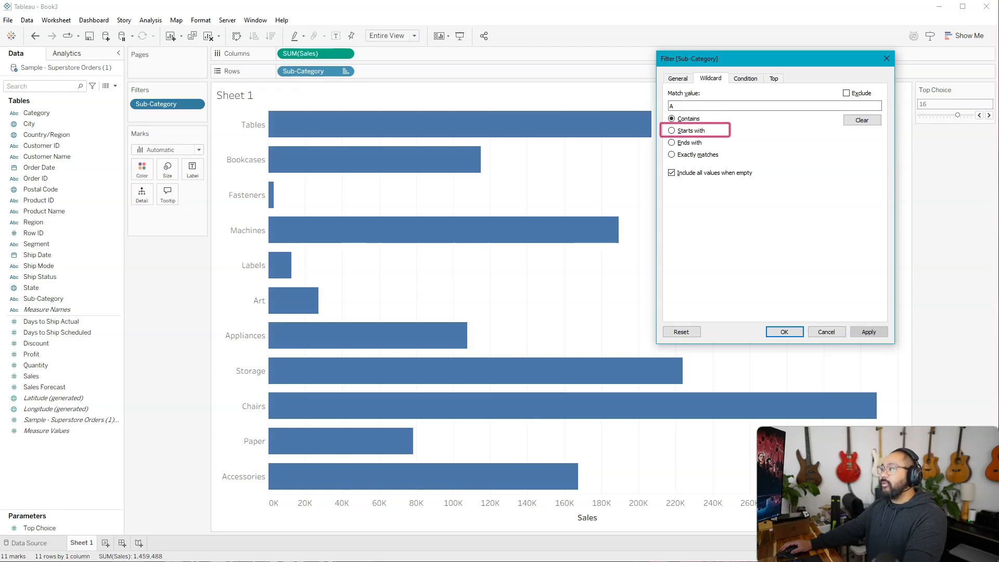
{"action": "left_click", "coordinate": [672, 131]}
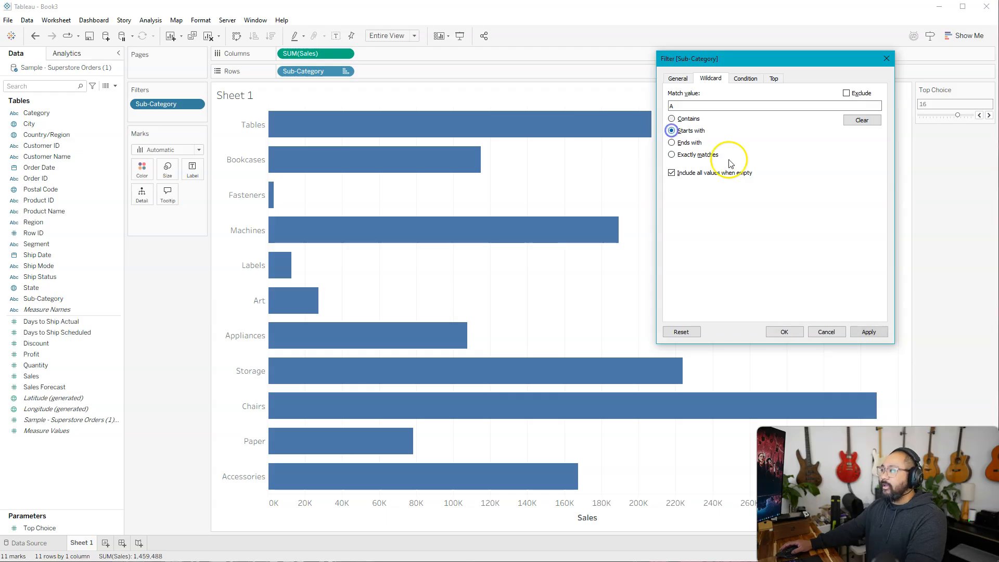
{"action": "left_click", "coordinate": [861, 332]}
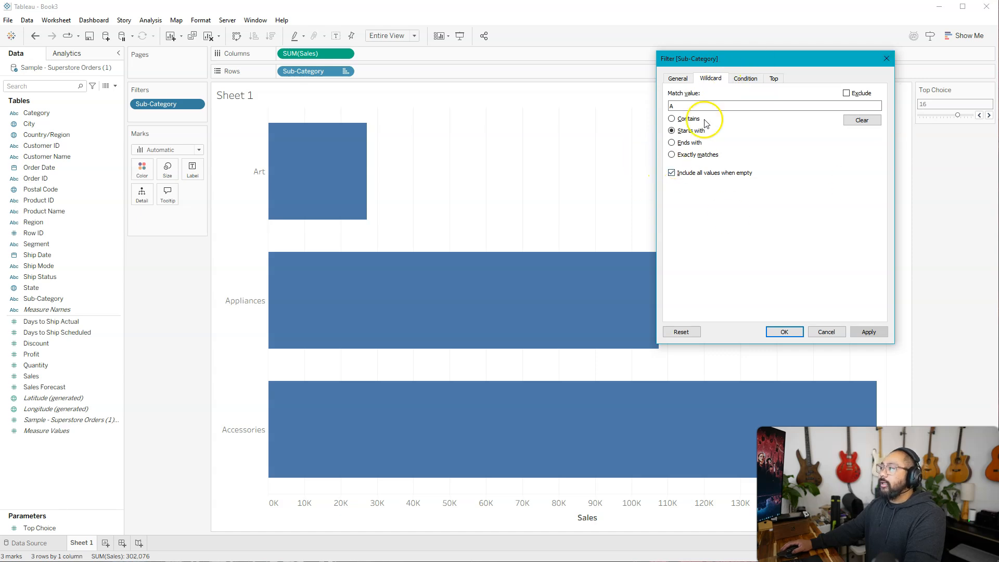
Step: Set the wildcard match back to Contains, clear its match value, and apply the filter
{"action": "left_click", "coordinate": [672, 118]}
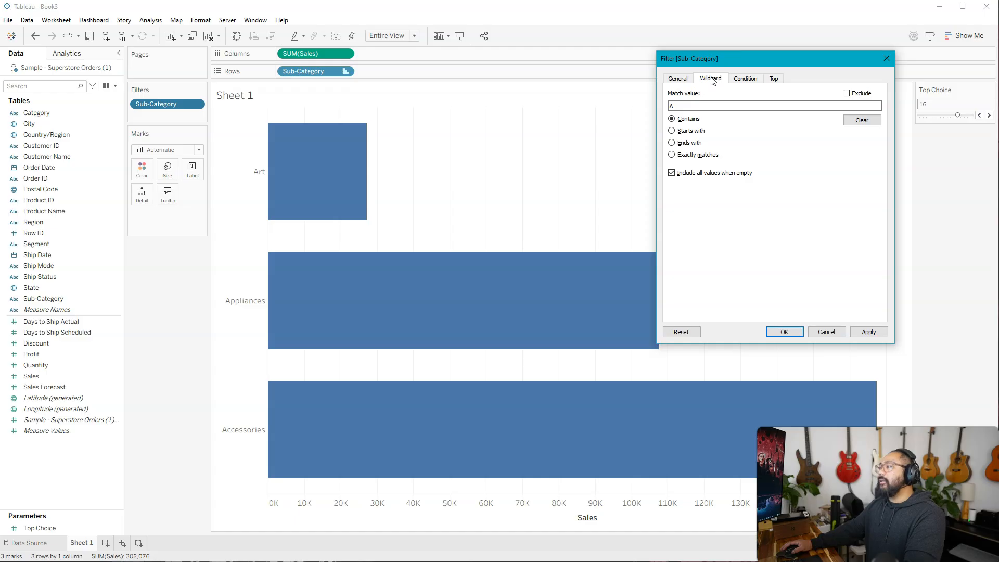
{"action": "left_click", "coordinate": [747, 79]}
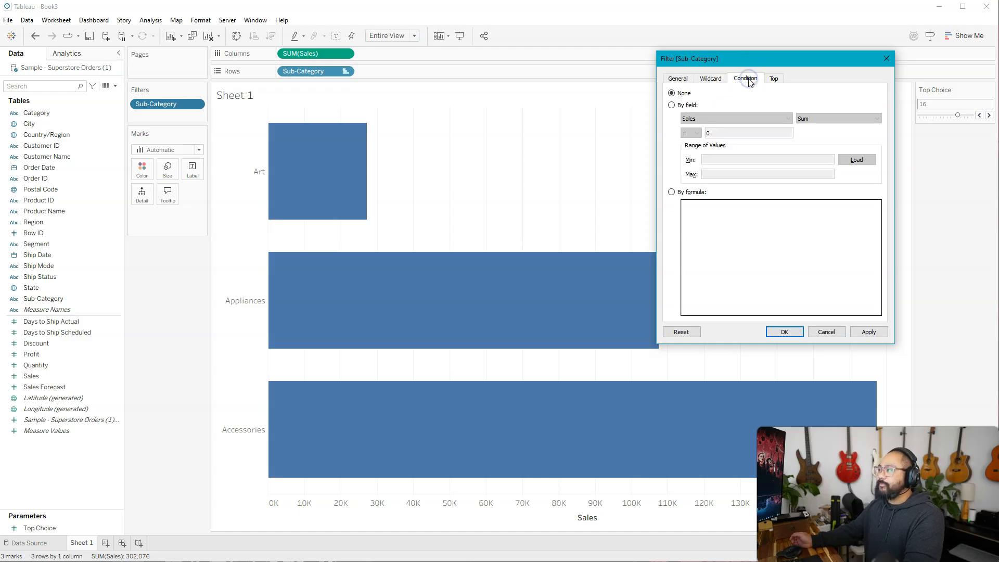
{"action": "left_click", "coordinate": [711, 78]}
{"action": "left_click", "coordinate": [825, 105]}
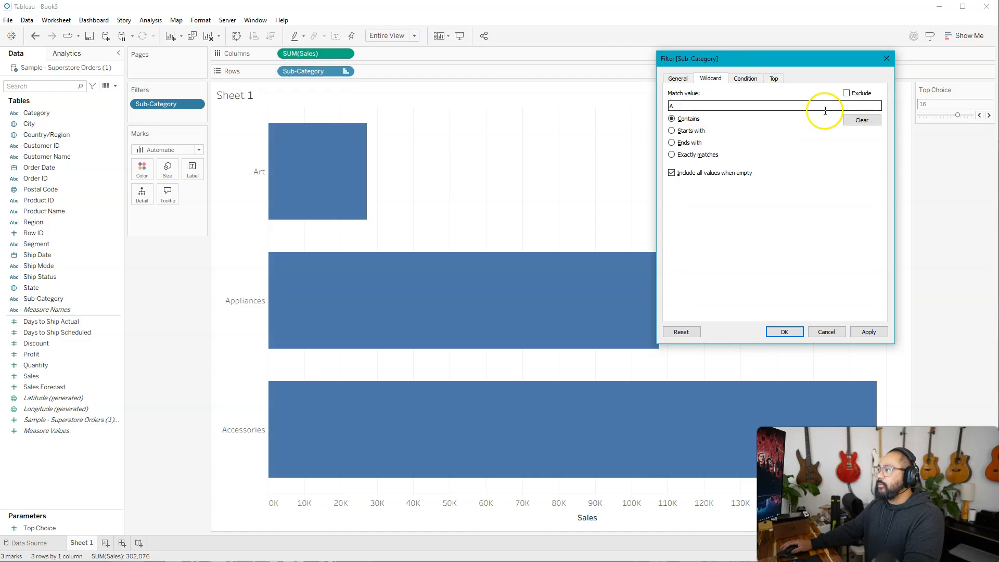
{"action": "left_click", "coordinate": [871, 123]}
{"action": "left_click", "coordinate": [869, 332]}
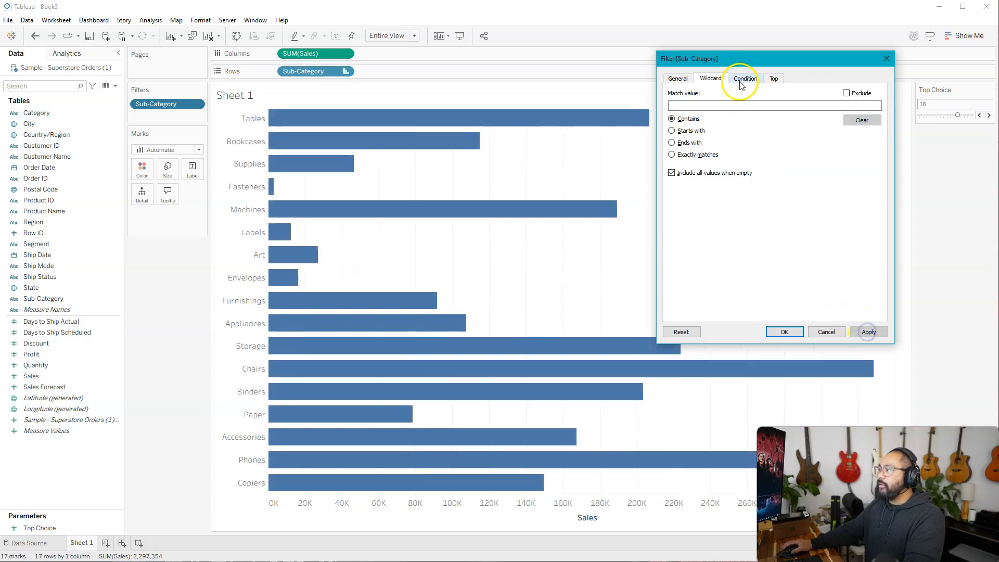
Step: Set the Sub-Category filter's condition to By field, using Sales aggregated as Sum
{"action": "left_click", "coordinate": [746, 79]}
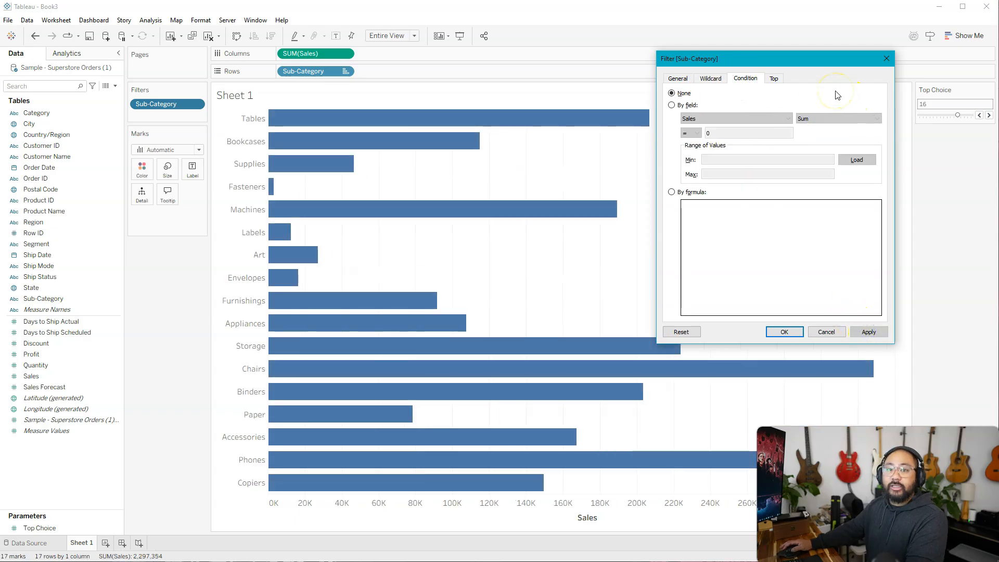
{"action": "left_click_drag", "start_coordinate": [803, 55], "coordinate": [779, 85]}
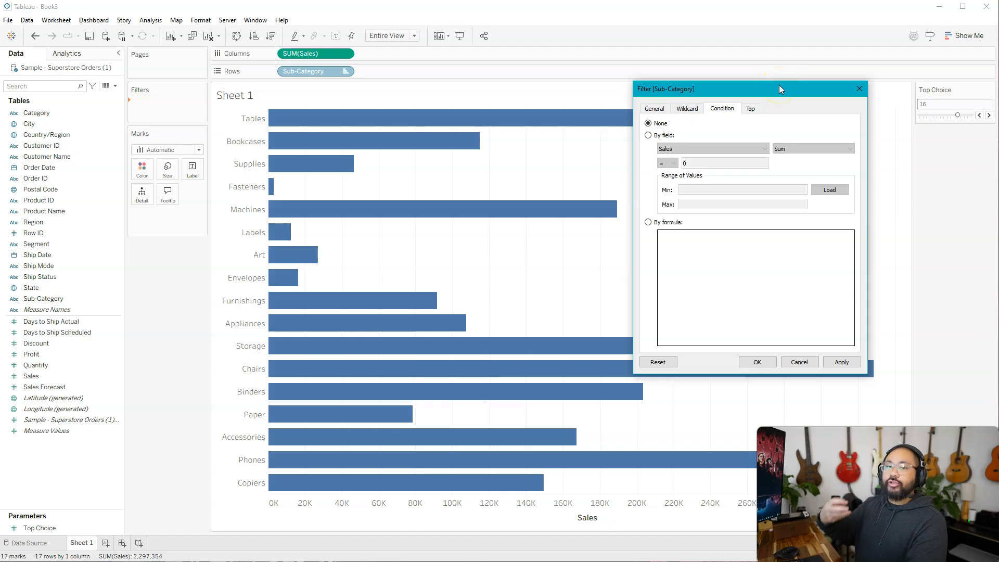
{"action": "left_click", "coordinate": [649, 136]}
{"action": "left_click_drag", "start_coordinate": [706, 90], "coordinate": [778, 40]}
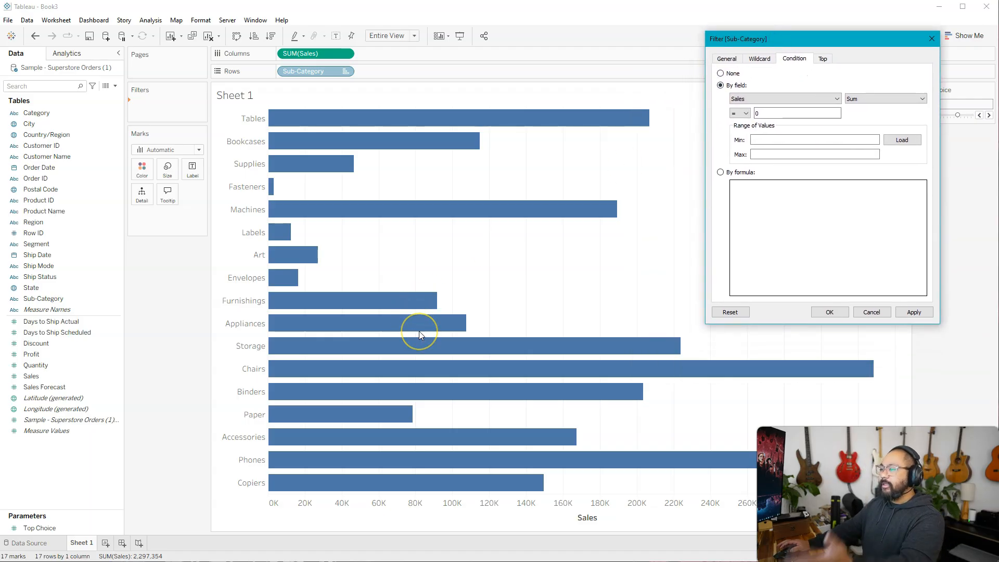
{"action": "left_click", "coordinate": [755, 99]}
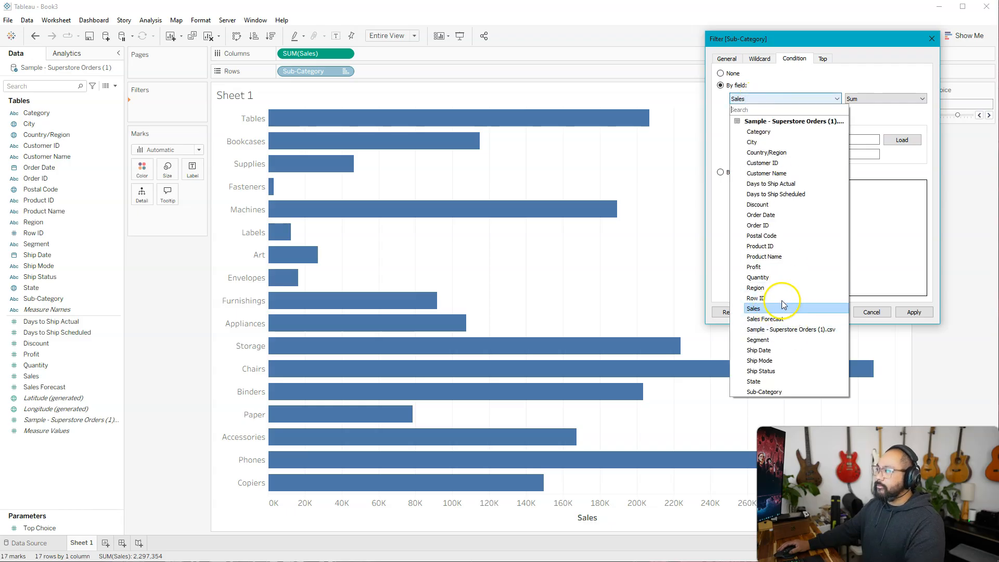
{"action": "left_click", "coordinate": [783, 307]}
{"action": "left_click", "coordinate": [878, 98]}
{"action": "left_click", "coordinate": [878, 99]}
Step: Set the by-field condition to greater than 100,000
{"action": "left_click", "coordinate": [742, 113]}
{"action": "left_click", "coordinate": [740, 154]}
{"action": "double_click", "coordinate": [765, 113]}
{"action": "type", "text": "100,000"}
{"action": "left_click", "coordinate": [916, 128]}
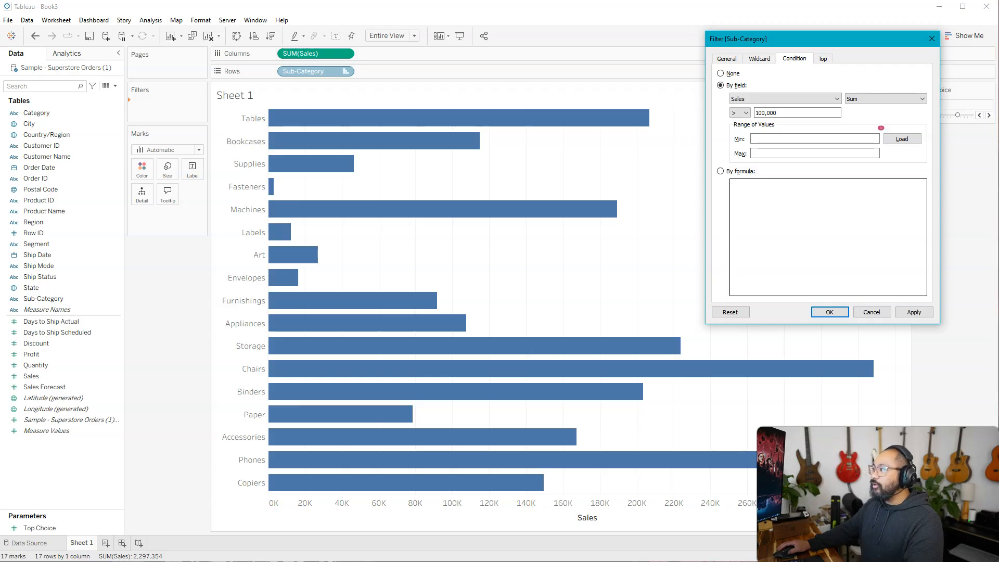
Step: Load the condition's range of values for Sales and apply the filter
{"action": "left_click", "coordinate": [902, 139]}
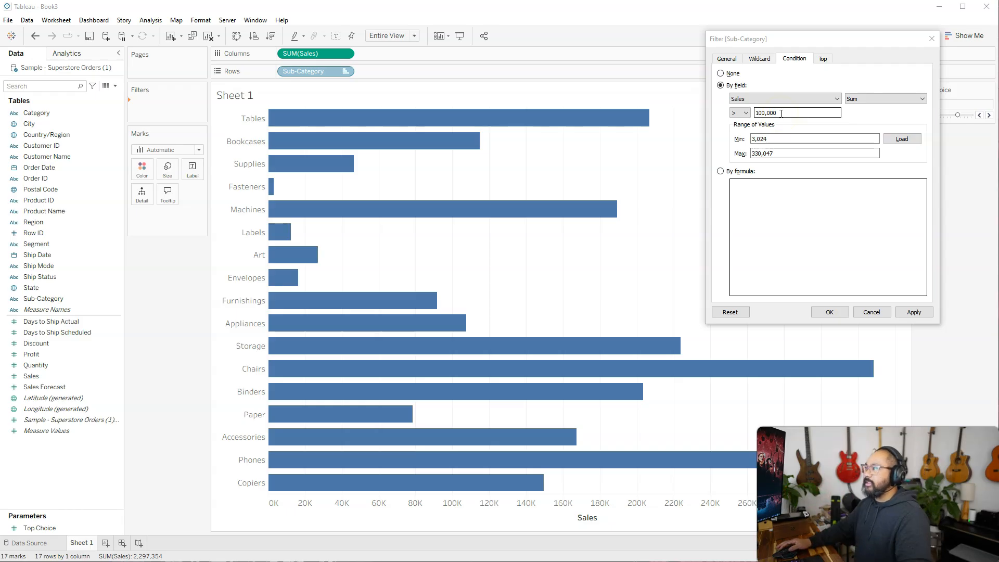
{"action": "left_click", "coordinate": [781, 113]}
{"action": "left_click", "coordinate": [914, 312]}
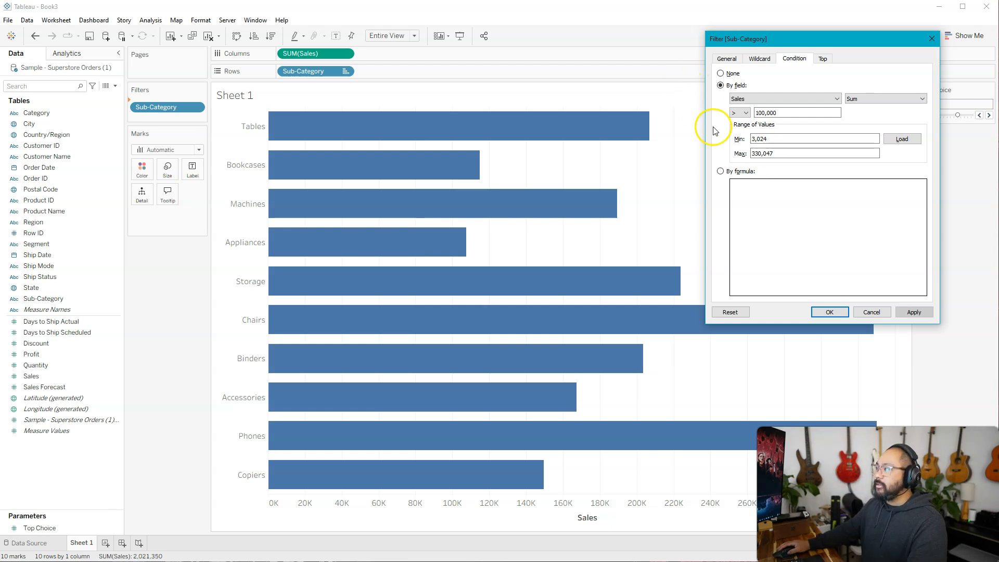
Step: Switch the condition to By formula, enter SUM([Sales]) > 100000 and sum([Sales]) < 200000, and apply the filter
{"action": "left_click", "coordinate": [721, 172]}
{"action": "left_click", "coordinate": [813, 198]}
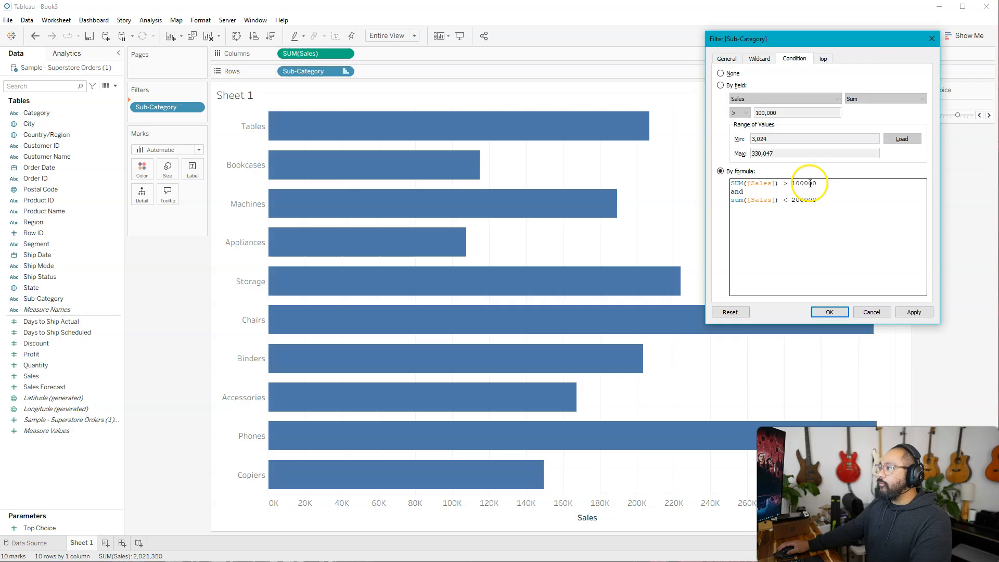
{"action": "left_click", "coordinate": [824, 184]}
{"action": "key", "text": "Return"}
{"action": "key", "text": "Return"}
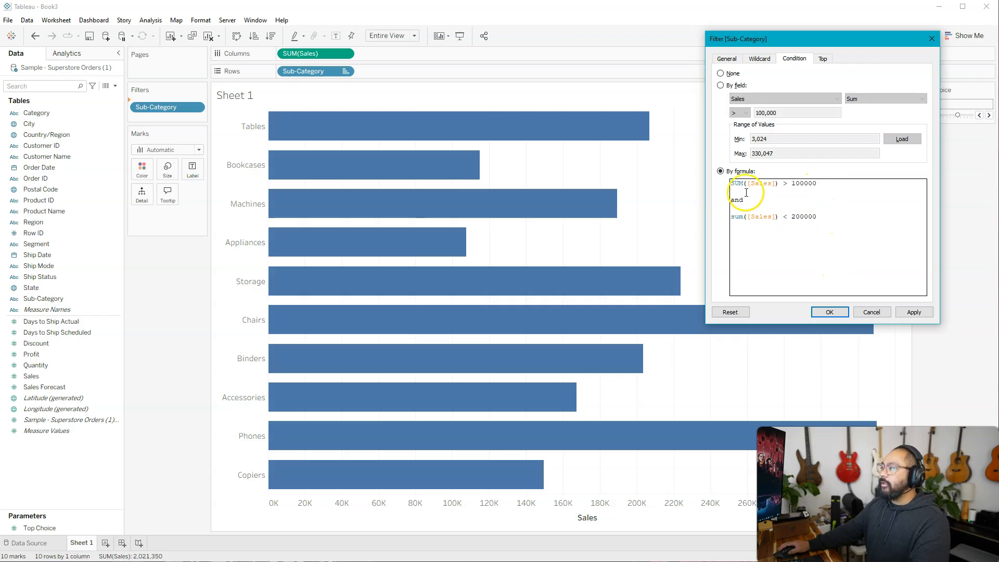
{"action": "left_click_drag", "start_coordinate": [746, 181], "coordinate": [825, 182]}
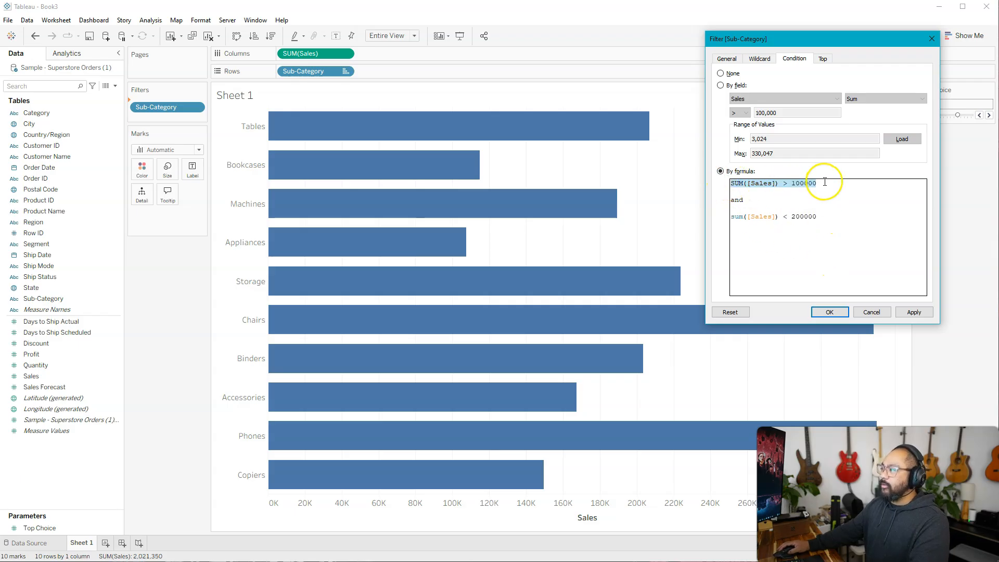
{"action": "left_click", "coordinate": [741, 199]}
{"action": "left_click_drag", "start_coordinate": [737, 217], "coordinate": [859, 219]}
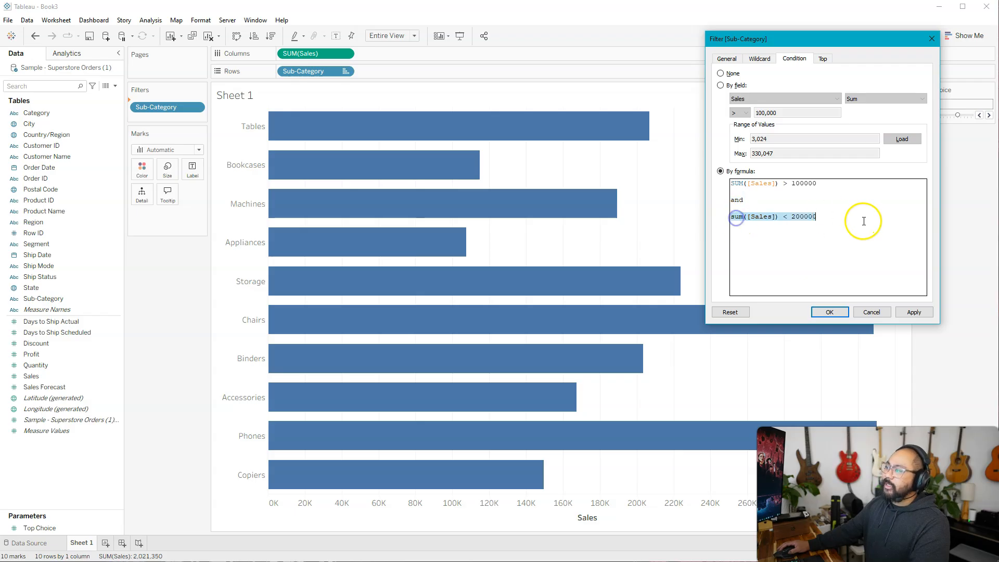
{"action": "left_click", "coordinate": [866, 218]}
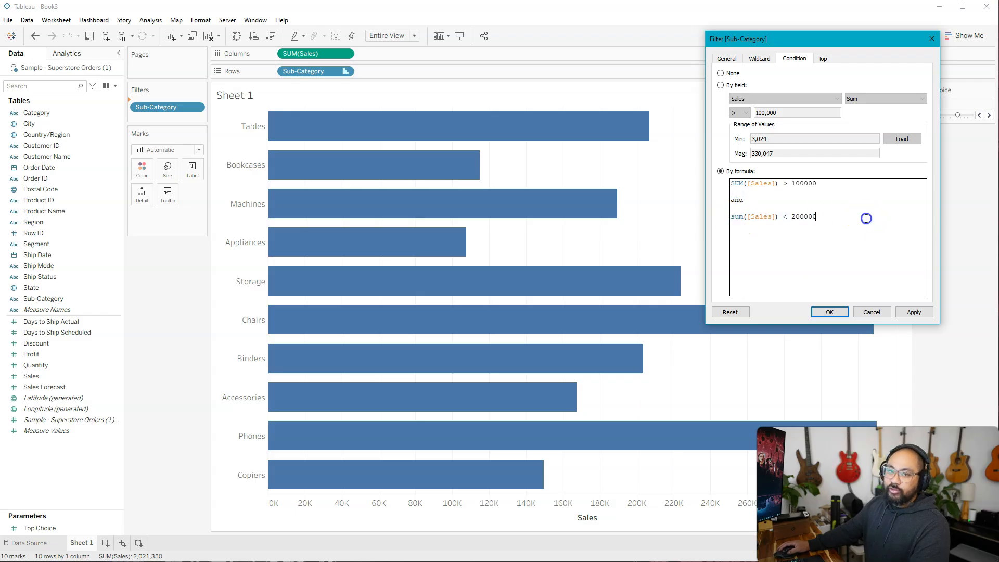
{"action": "left_click", "coordinate": [914, 312]}
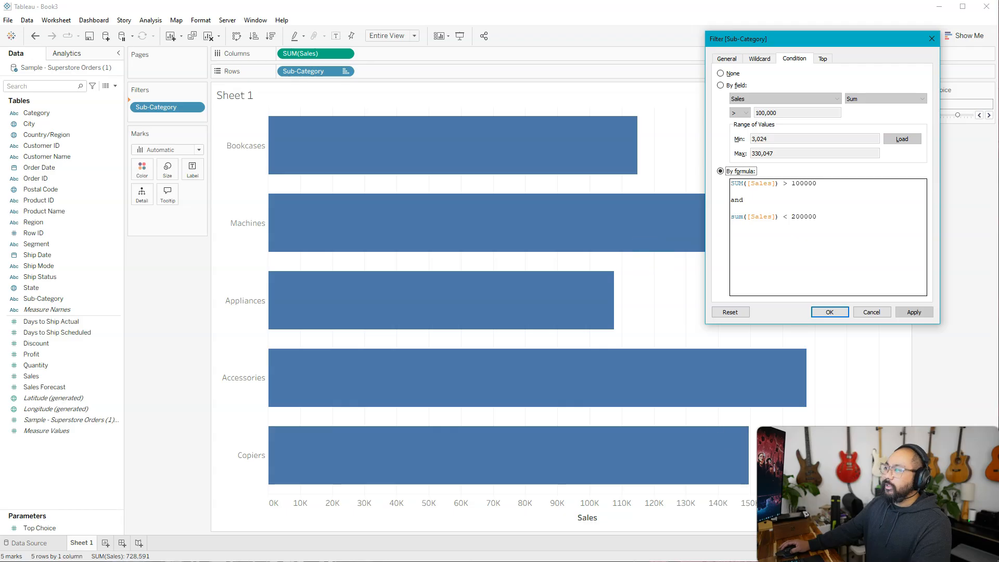
Step: Review the Sub-Category filter's wildcard settings and its general summary of selection, wildcard, condition and limit
{"action": "mouse_move", "coordinate": [828, 47]}
{"action": "left_mouse_down"}
{"action": "mouse_move", "coordinate": [903, 7]}
{"action": "mouse_move", "coordinate": [815, 45]}
{"action": "left_mouse_up"}
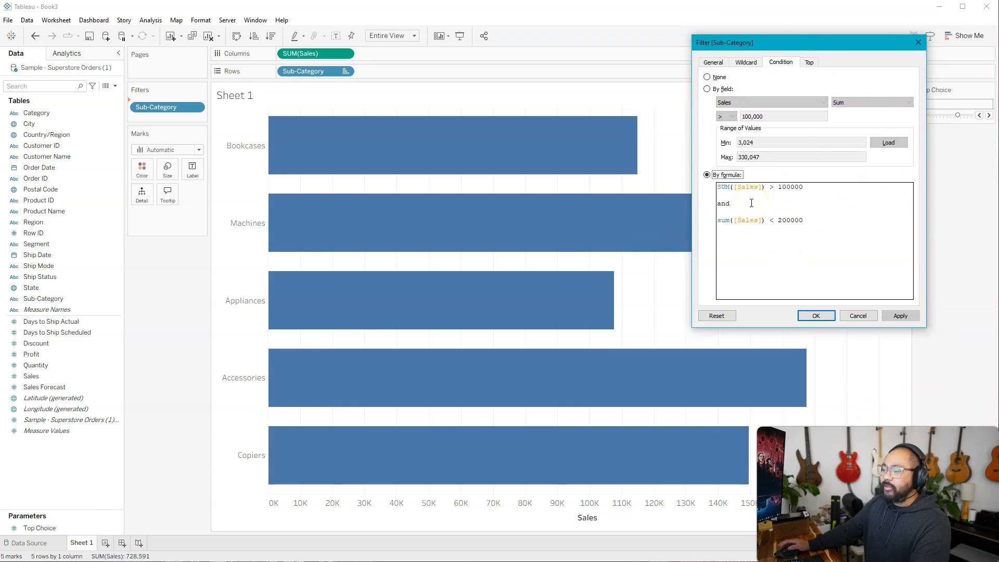
{"action": "left_click", "coordinate": [746, 62]}
{"action": "left_click", "coordinate": [713, 62]}
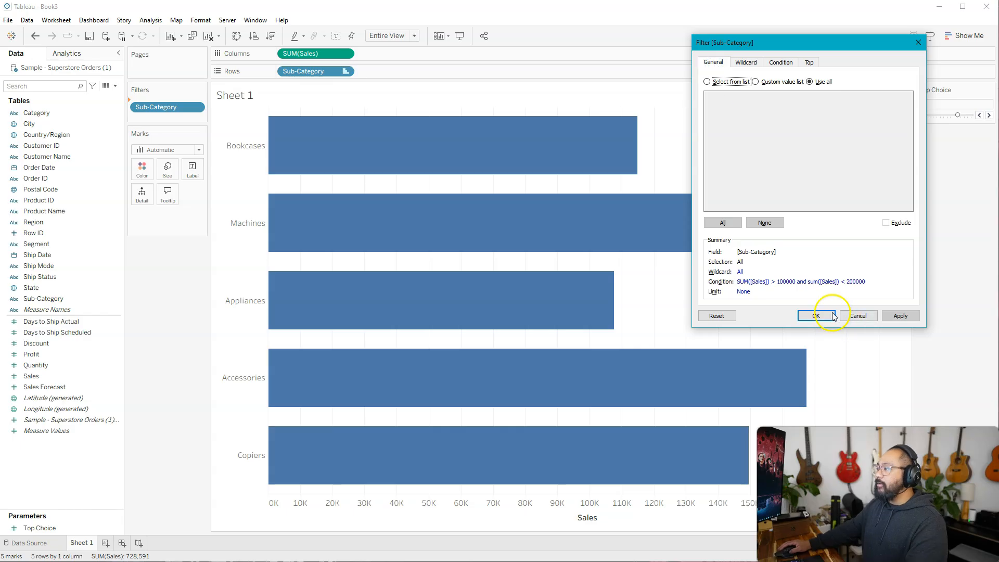